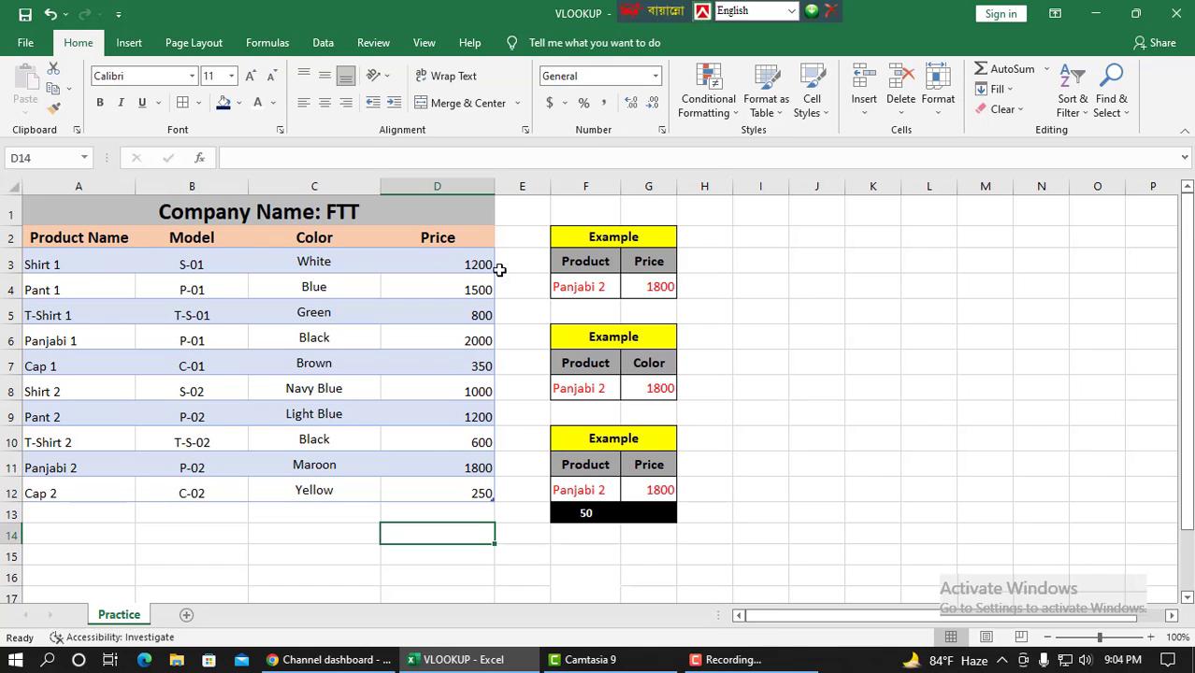
Clear the price value in the first example table's Price cell
{"action": "left_click", "coordinate": [638, 291]}
{"action": "key", "text": "Delete"}
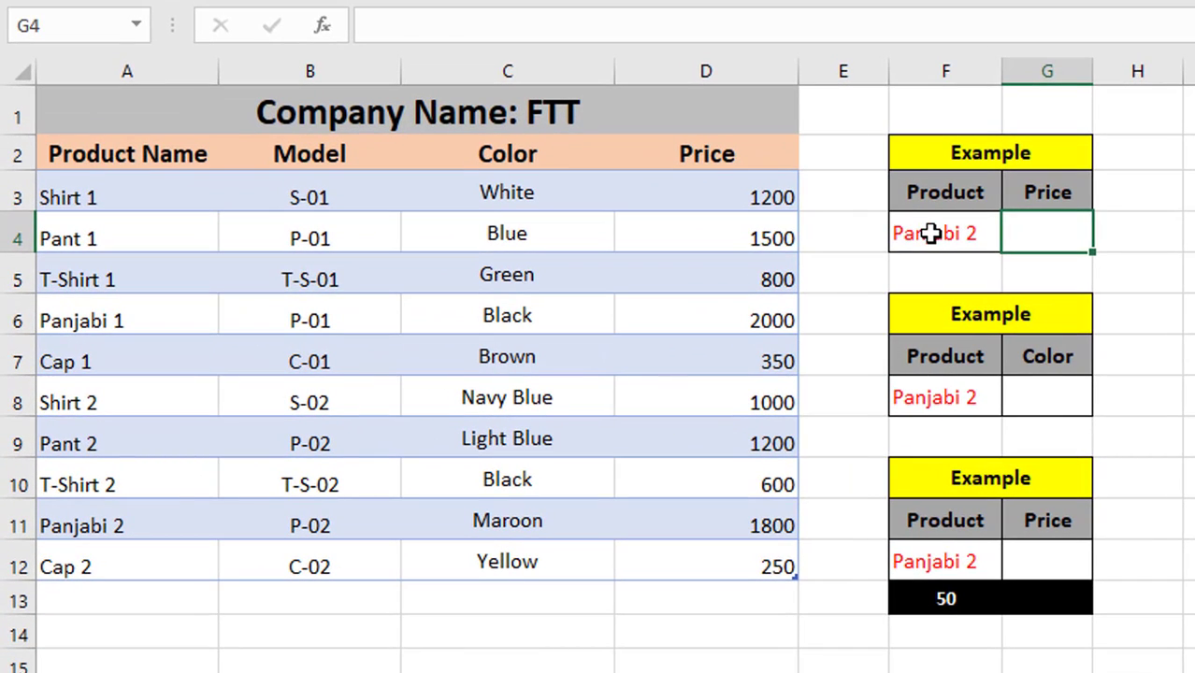
Examine the product data table and the example lookup tables beside it
{"action": "left_click", "coordinate": [930, 235]}
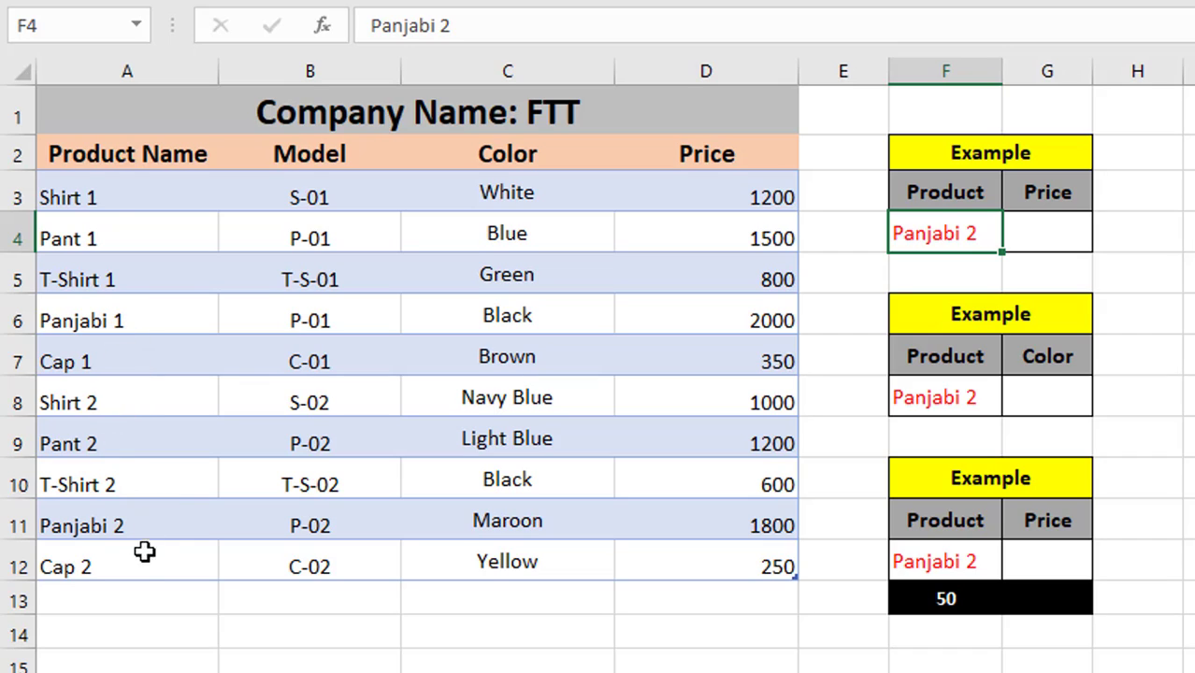
{"action": "scroll", "coordinate": [128, 630], "scroll_direction": "down", "scroll_amount": 1}
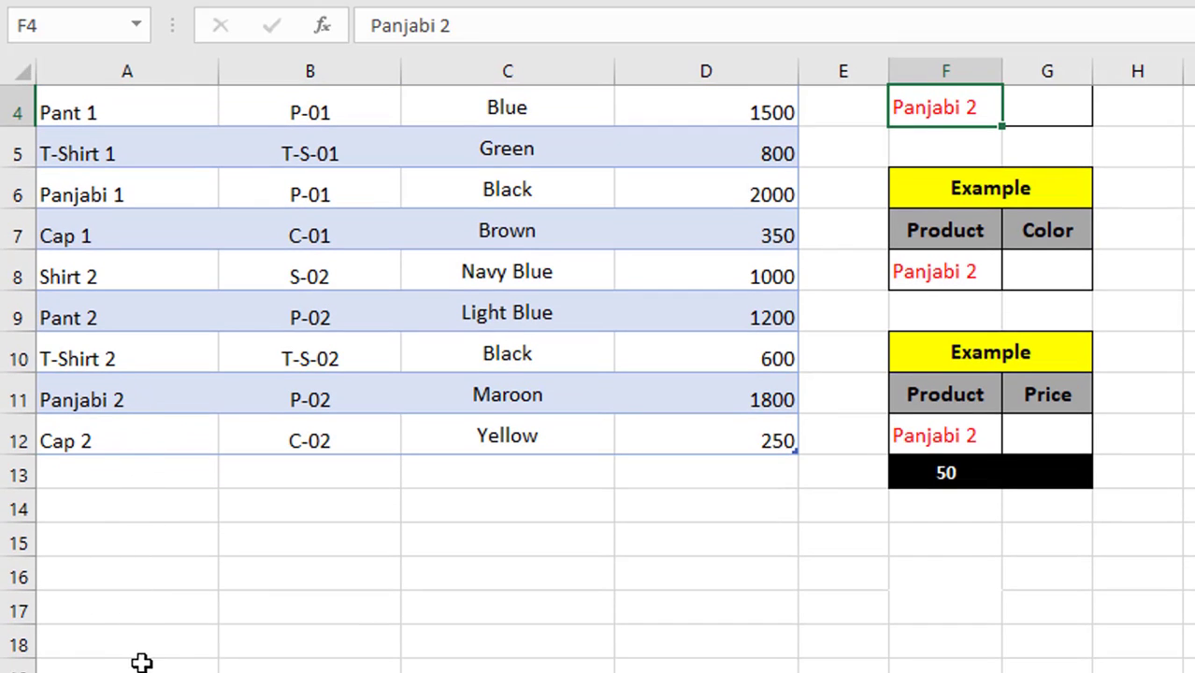
{"action": "scroll", "coordinate": [100, 527], "scroll_direction": "up", "scroll_amount": 1}
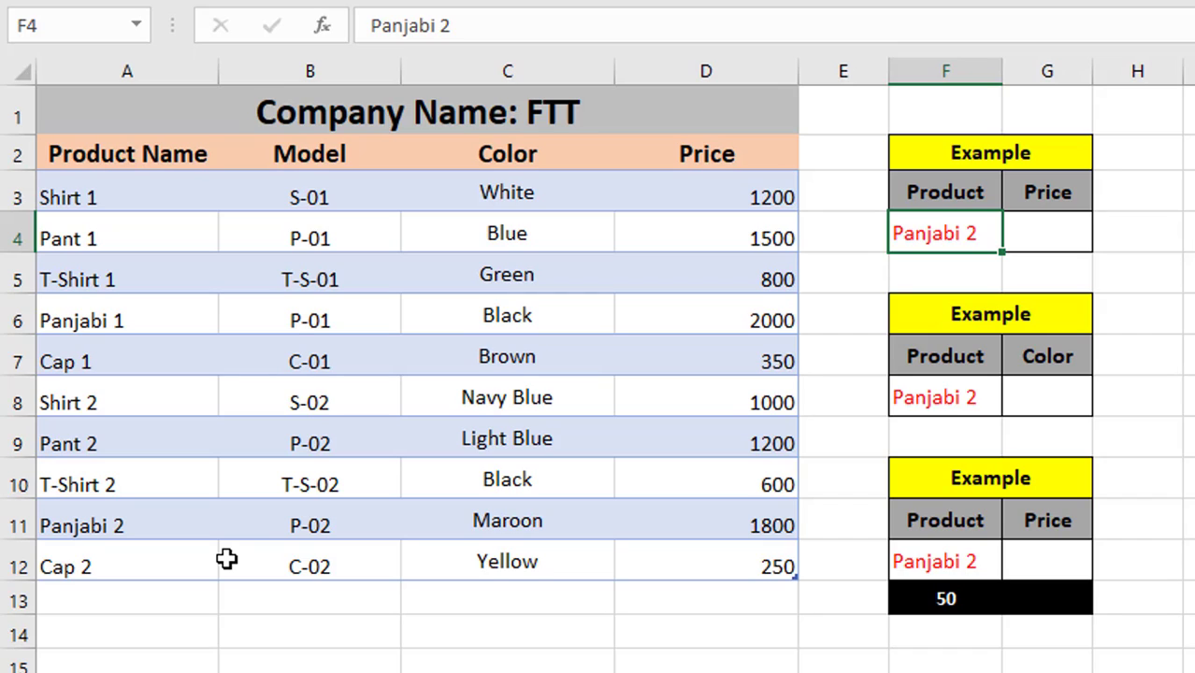
{"action": "left_click", "coordinate": [226, 621]}
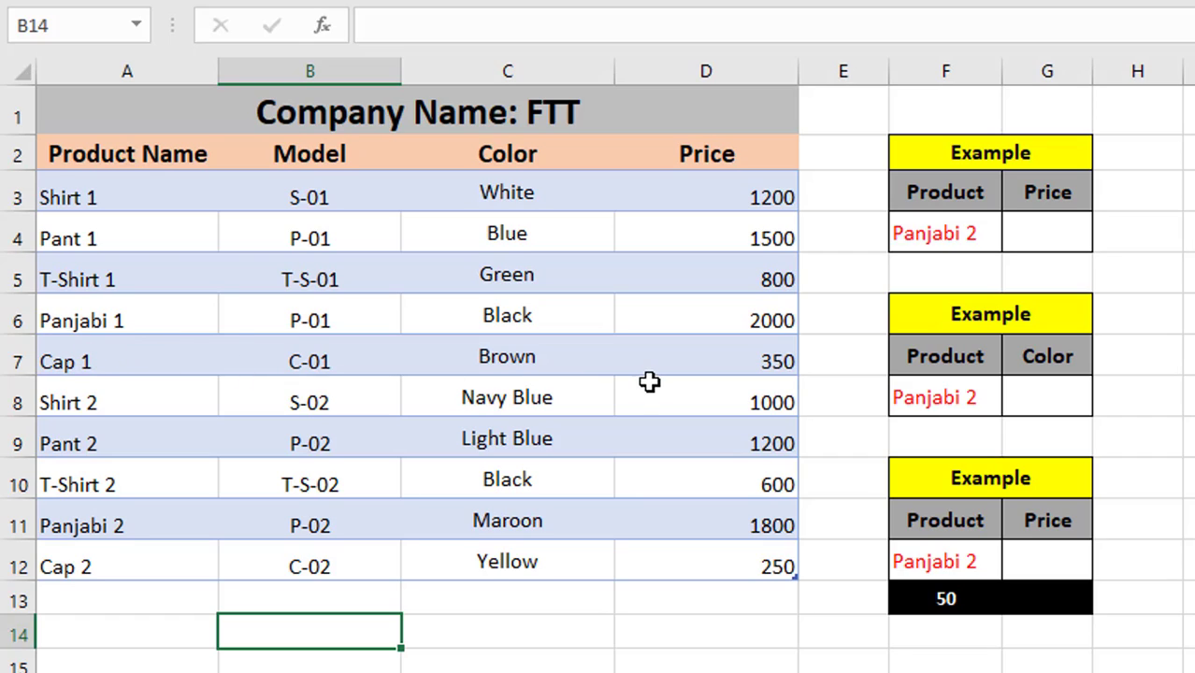
{"action": "scroll", "coordinate": [138, 413], "scroll_direction": "down", "scroll_amount": 2}
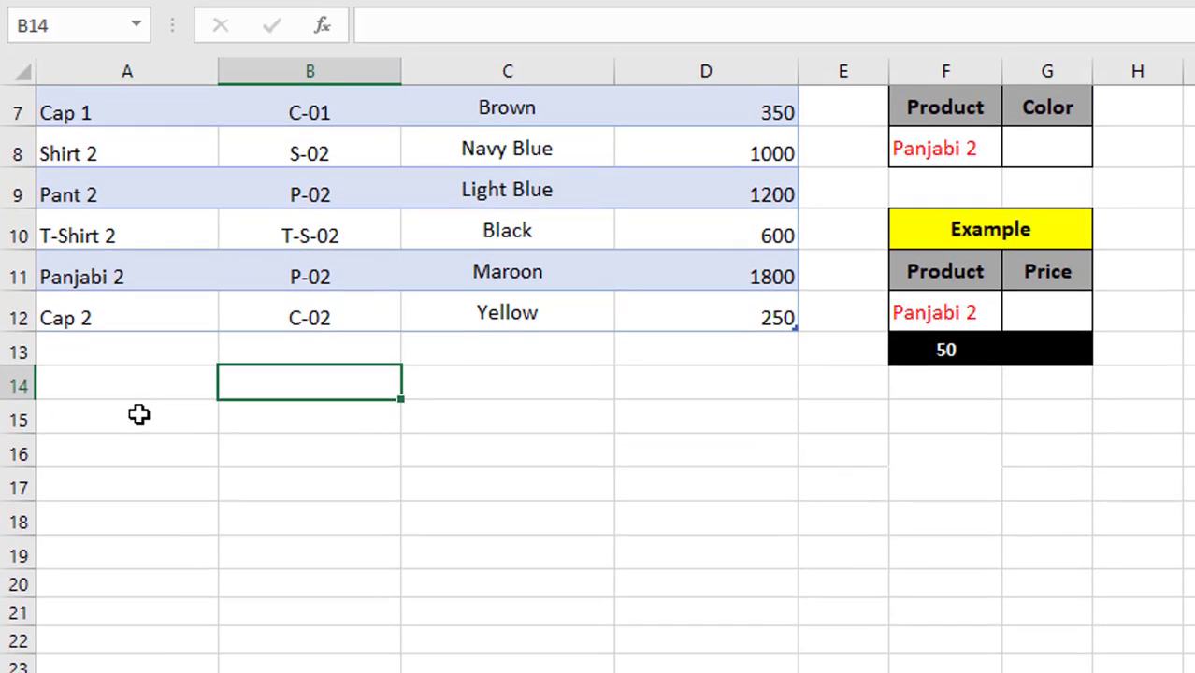
{"action": "scroll", "coordinate": [138, 414], "scroll_direction": "up", "scroll_amount": 2}
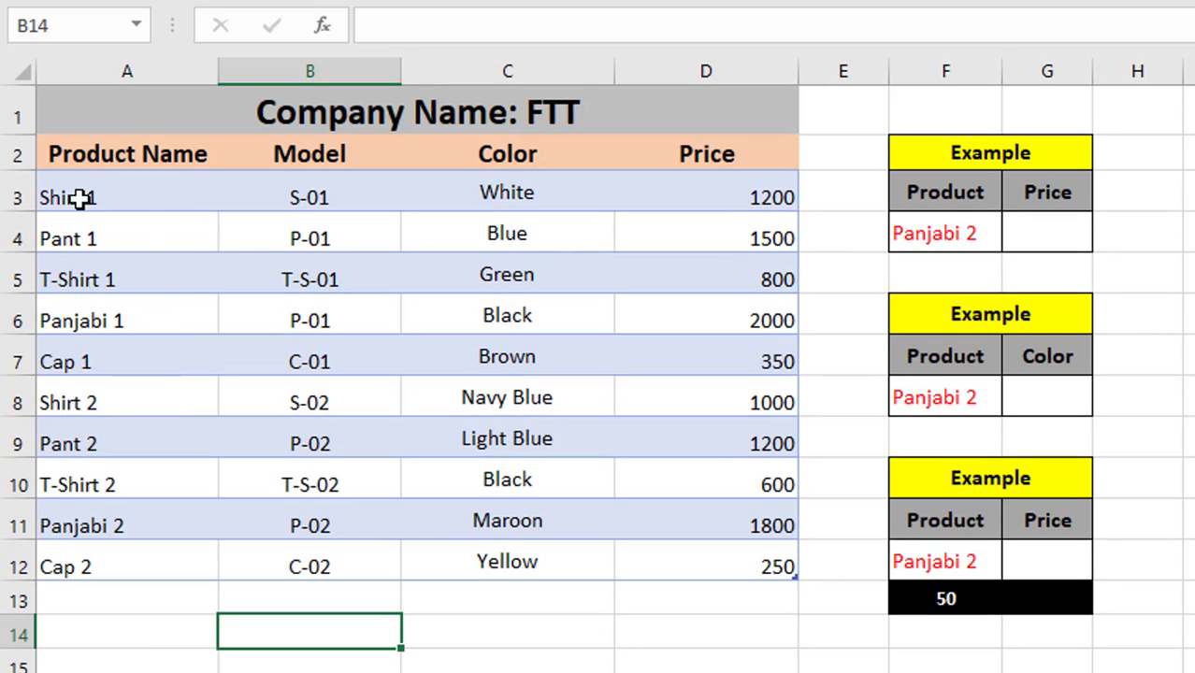
{"action": "left_click", "coordinate": [7, 356]}
{"action": "left_click", "coordinate": [333, 567]}
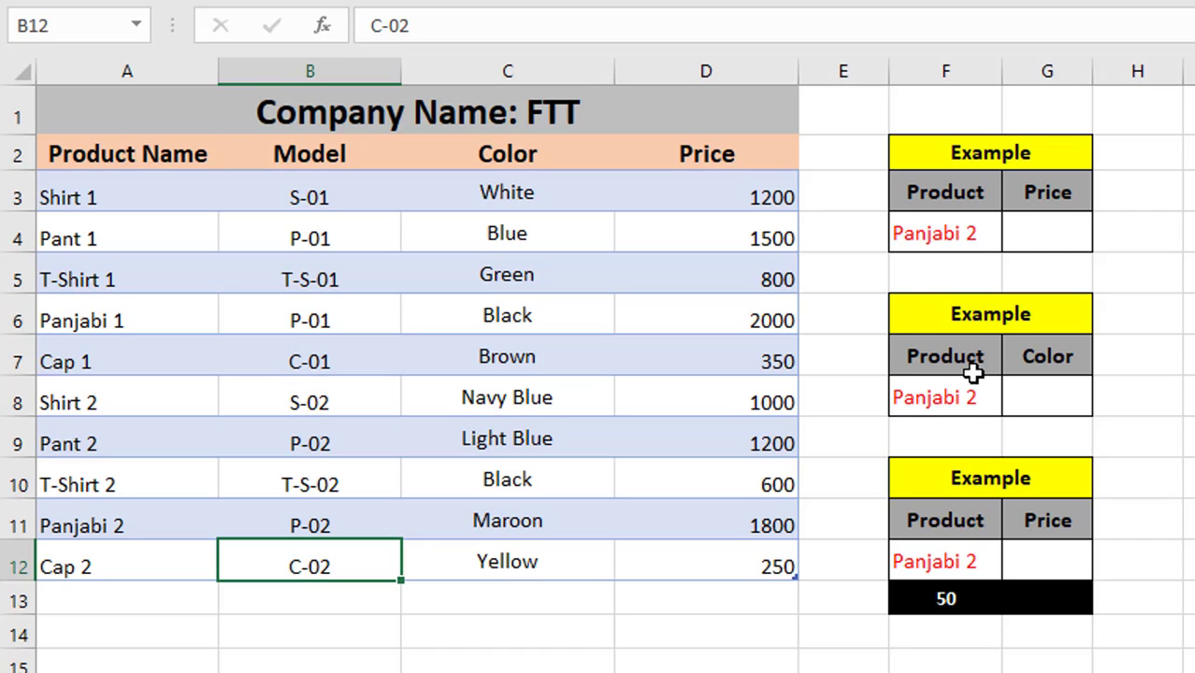
{"action": "left_click", "coordinate": [924, 235]}
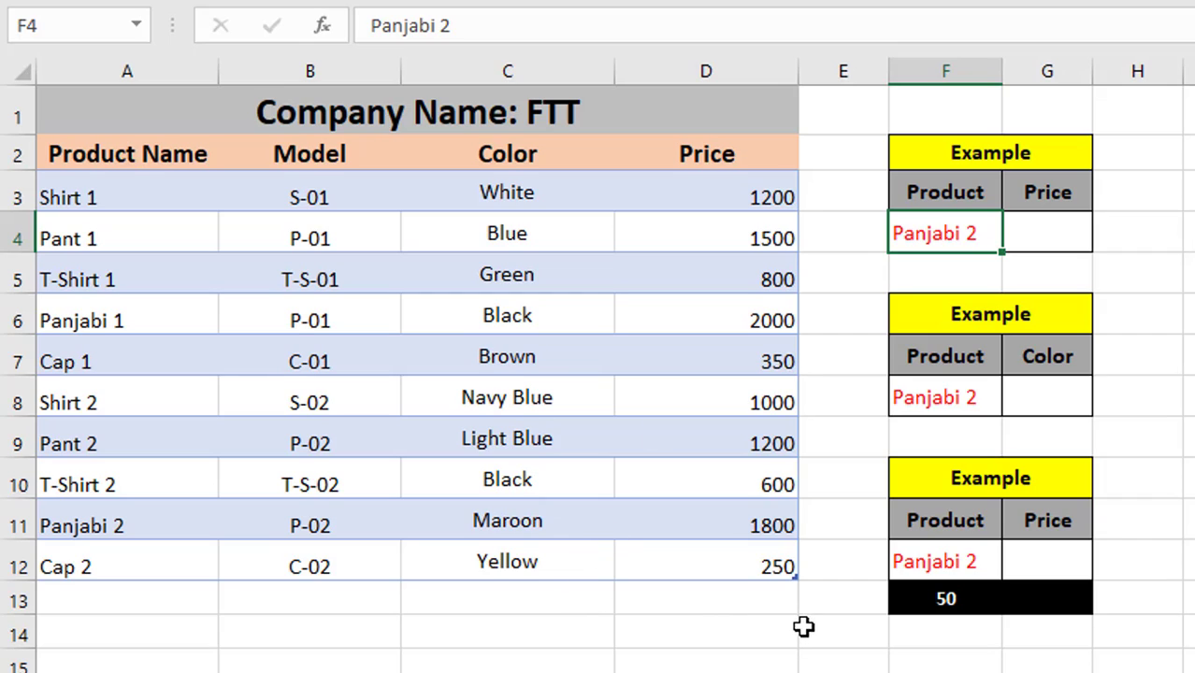
{"action": "left_click", "coordinate": [1046, 237]}
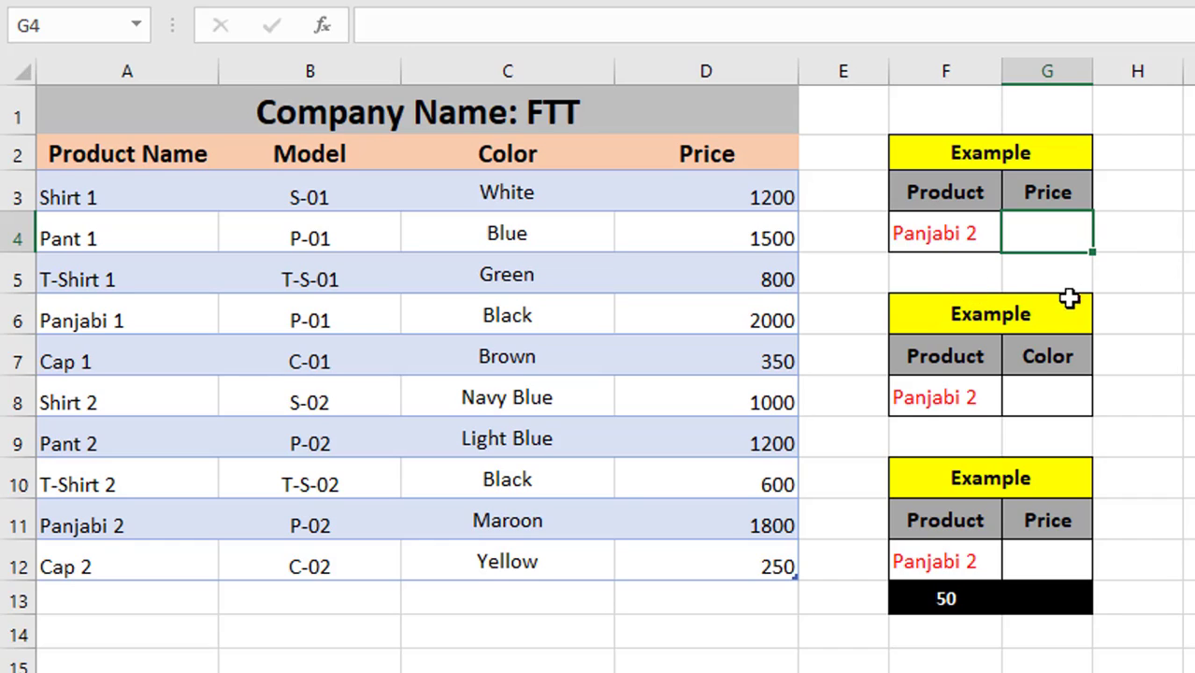
{"action": "left_click", "coordinate": [1176, 303]}
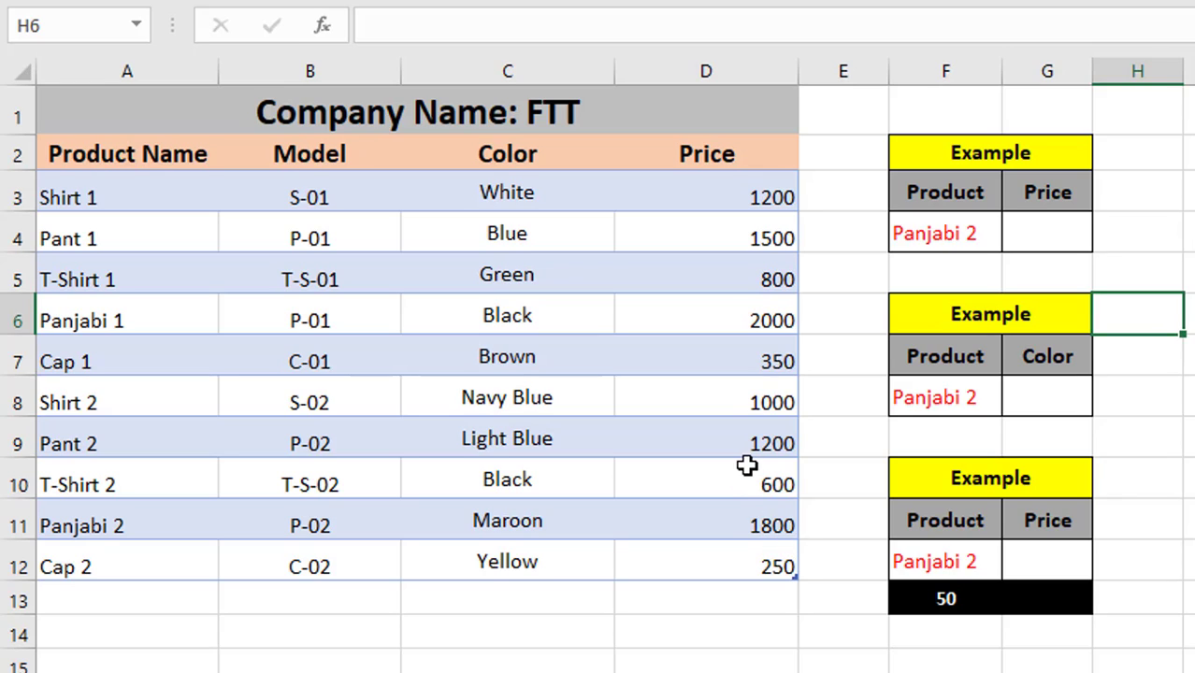
Start a VLOOKUP formula in the first example's Price cell G4, using the product cell F4 as lookup value
{"action": "left_click", "coordinate": [1049, 234]}
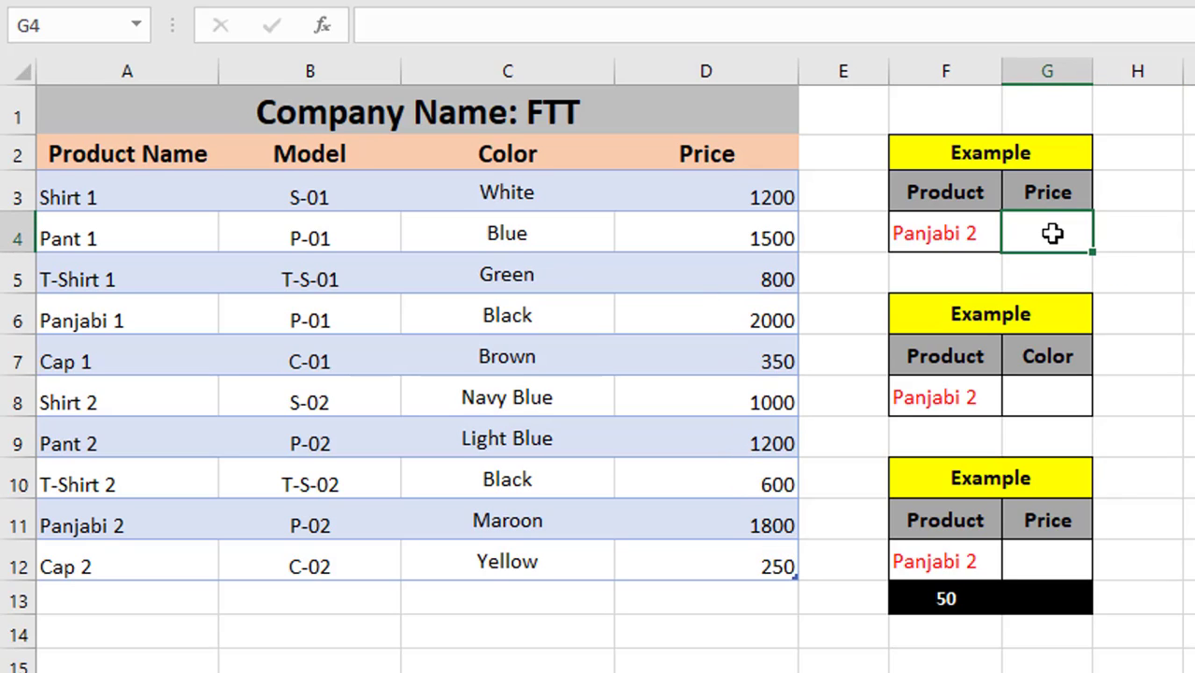
{"action": "type", "text": "="}
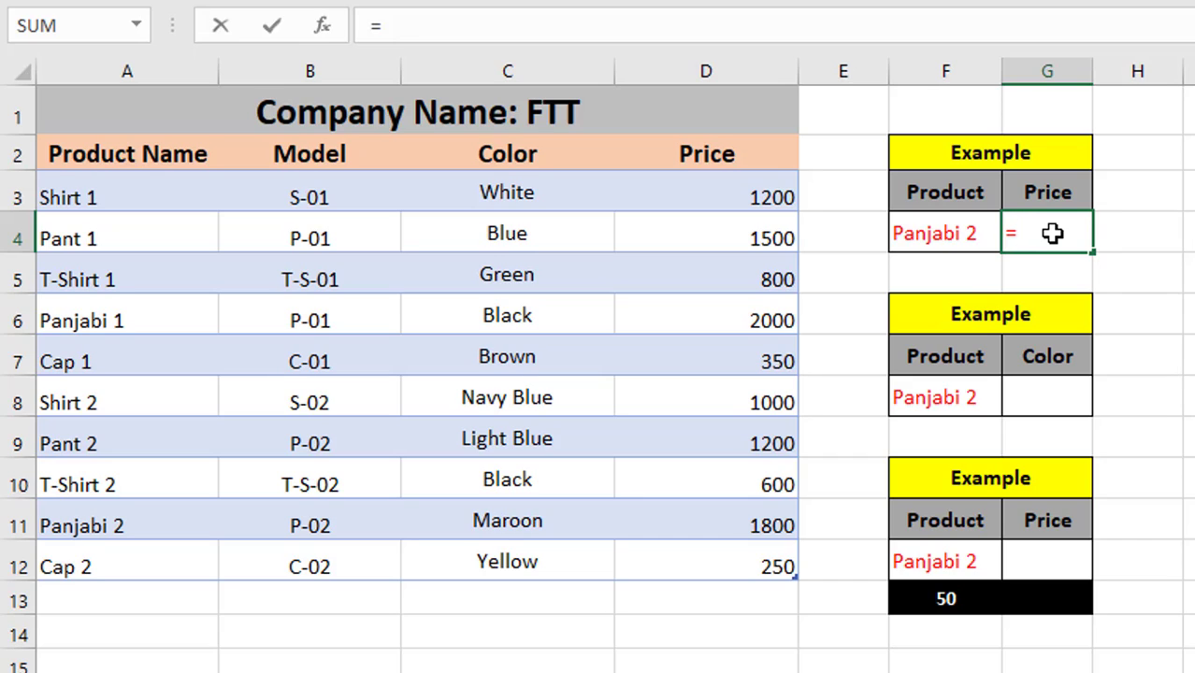
{"action": "type", "text": "VLO"}
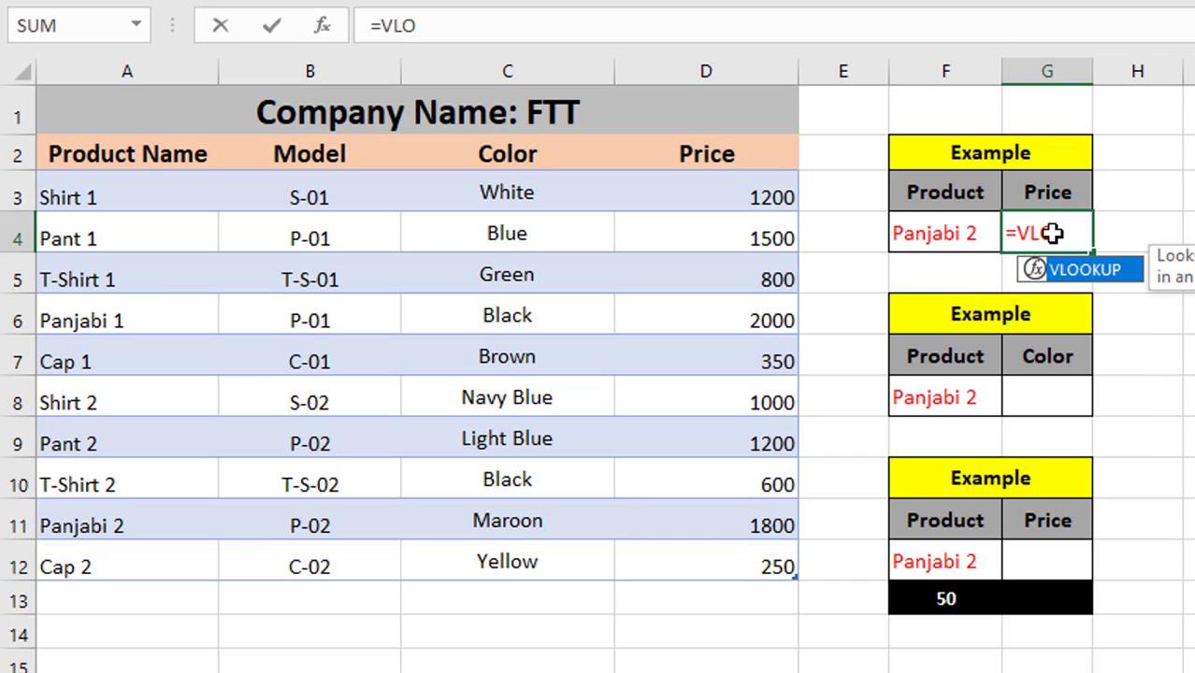
{"action": "double_click", "coordinate": [1075, 271]}
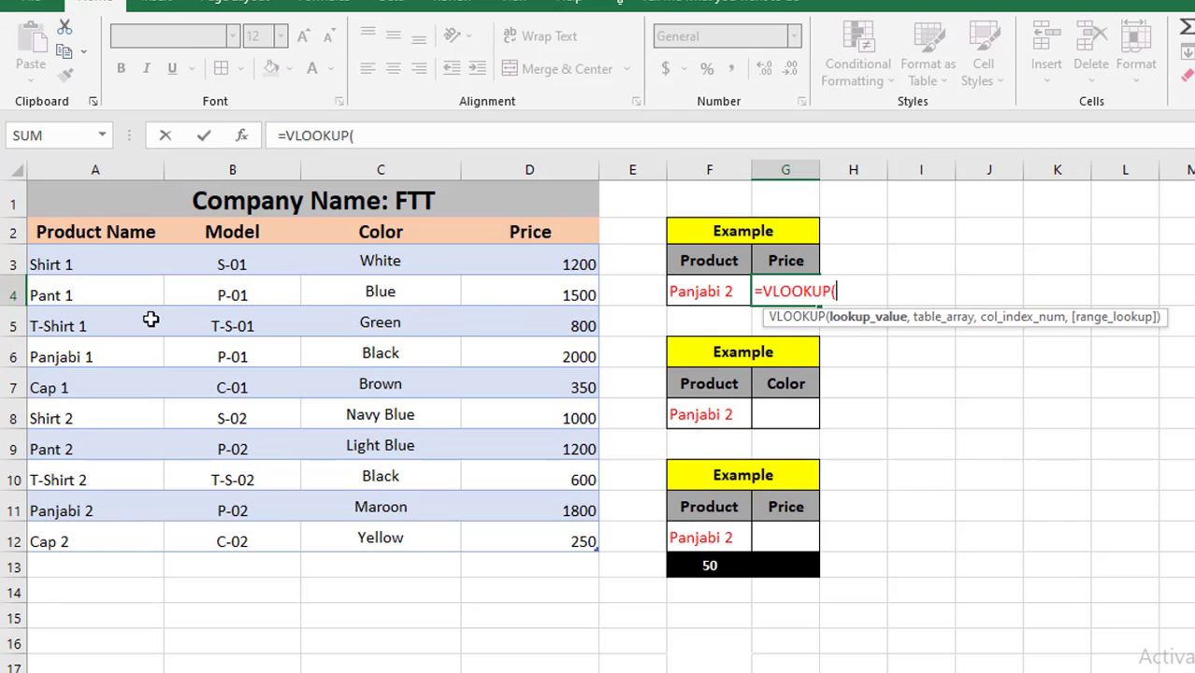
{"action": "left_click", "coordinate": [696, 292]}
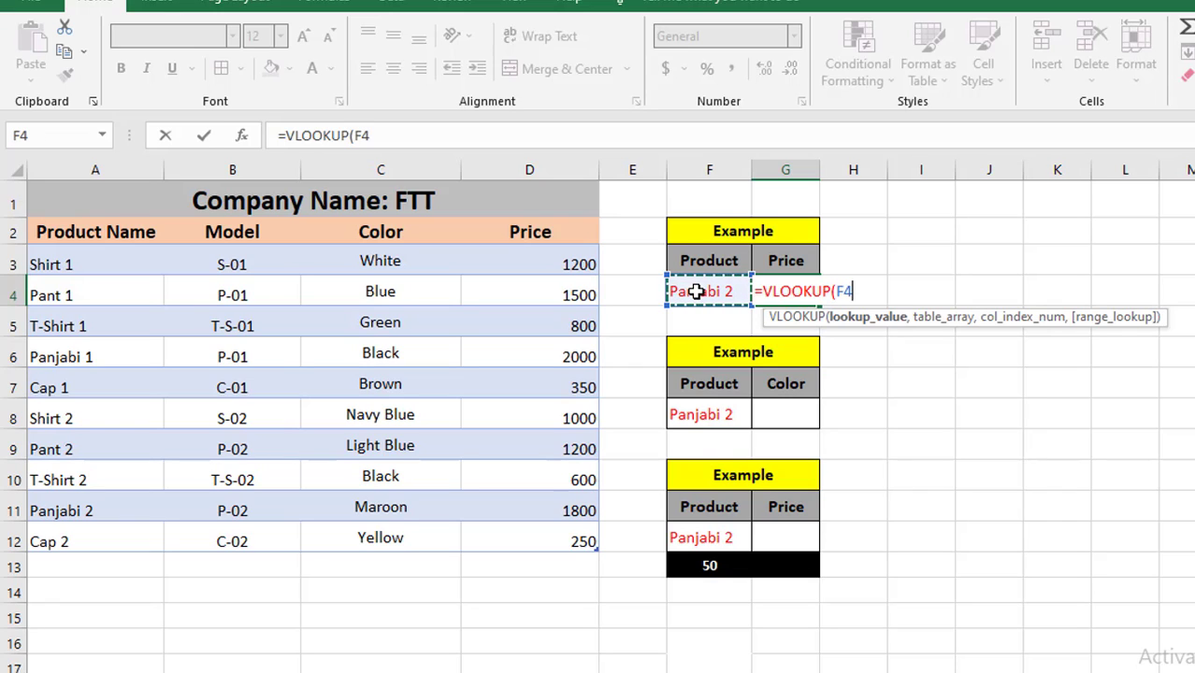
Add the whole product data table, Table2[#All], as the formula's table array
{"action": "type", "text": ","}
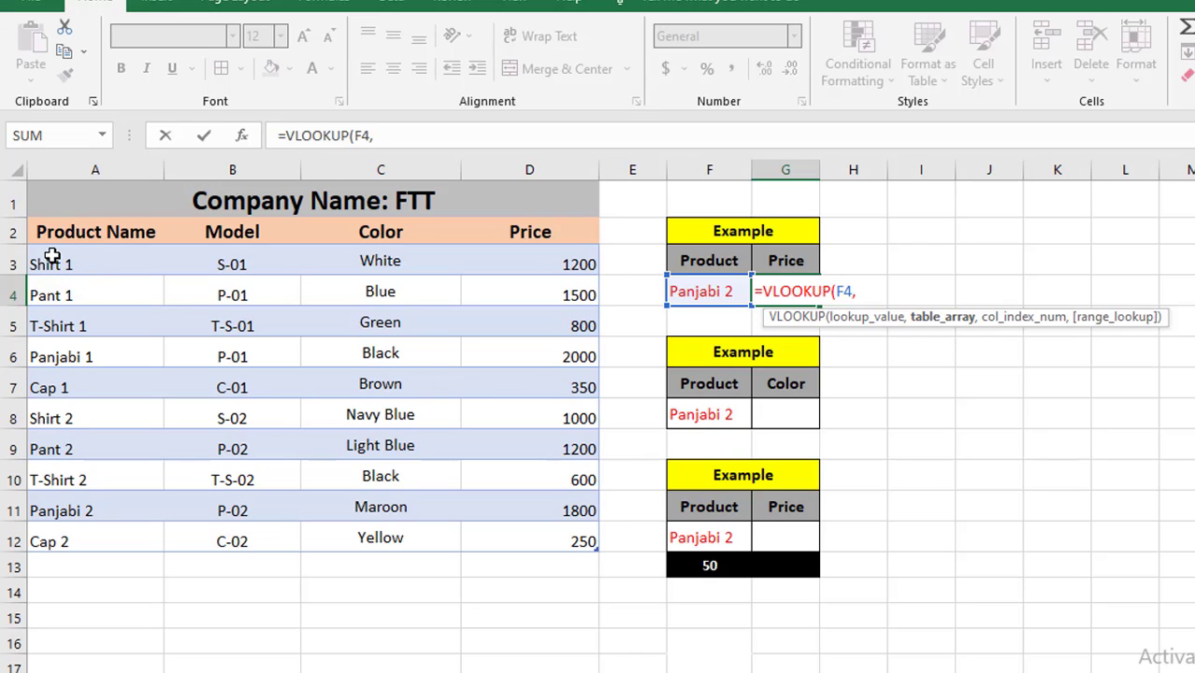
{"action": "left_click_drag", "start_coordinate": [52, 257], "coordinate": [545, 540]}
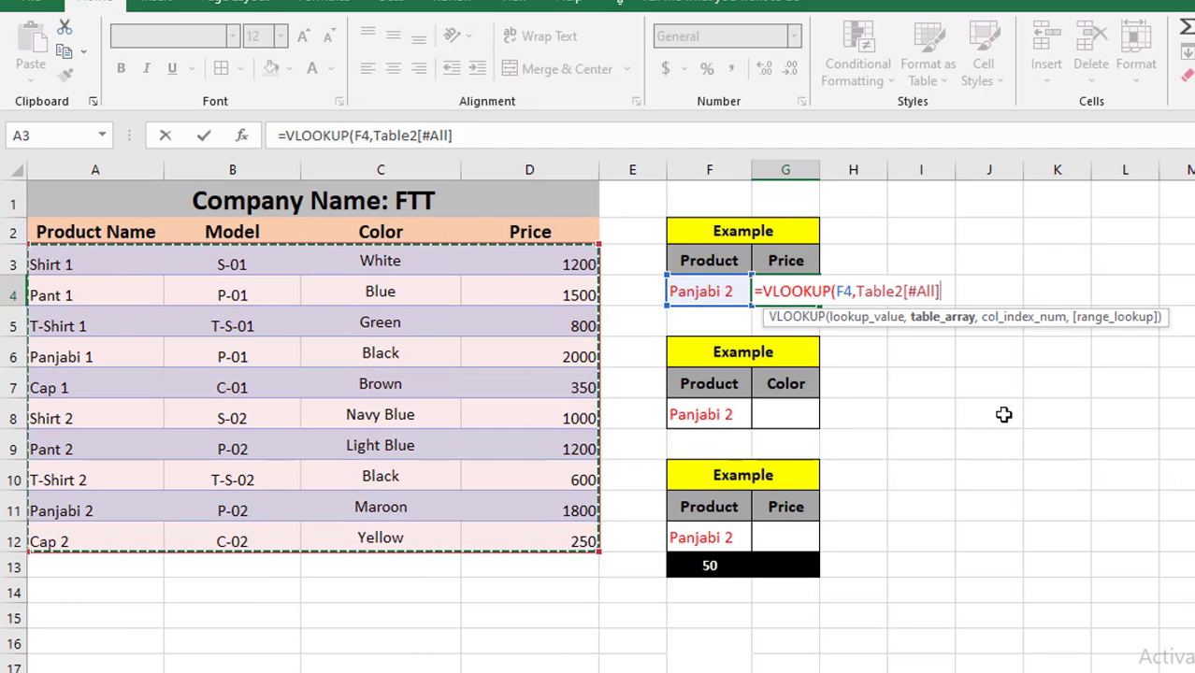
{"action": "type", "text": ","}
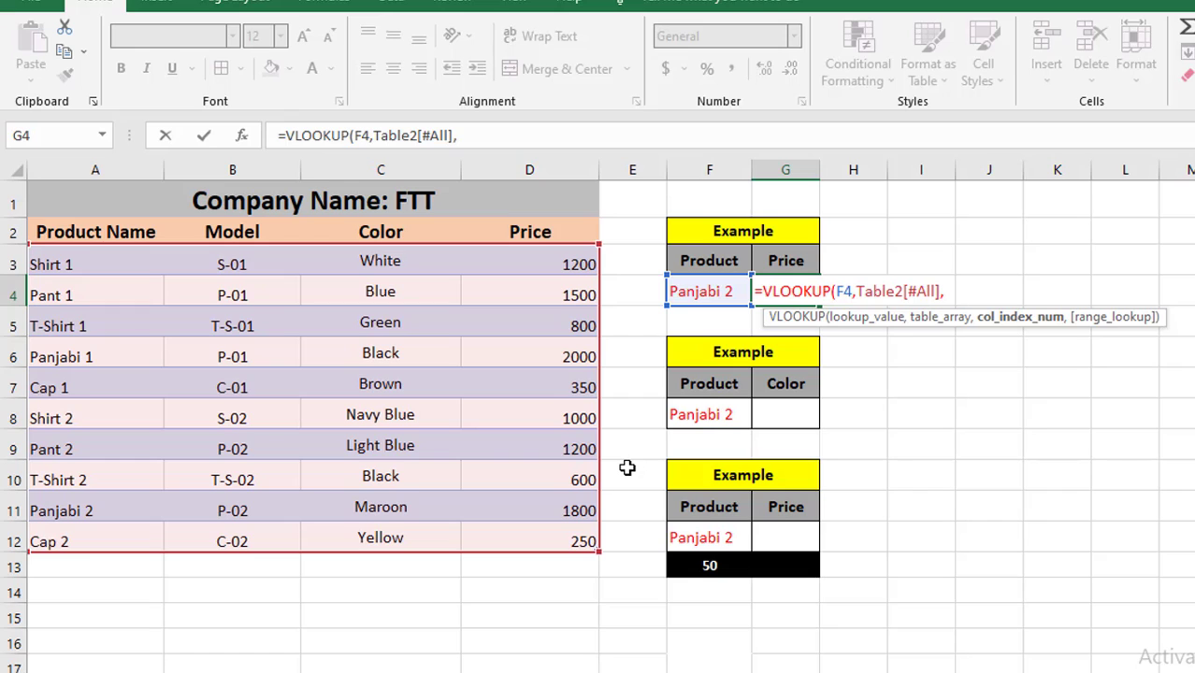
{"action": "left_click_drag", "start_coordinate": [96, 167], "coordinate": [530, 169]}
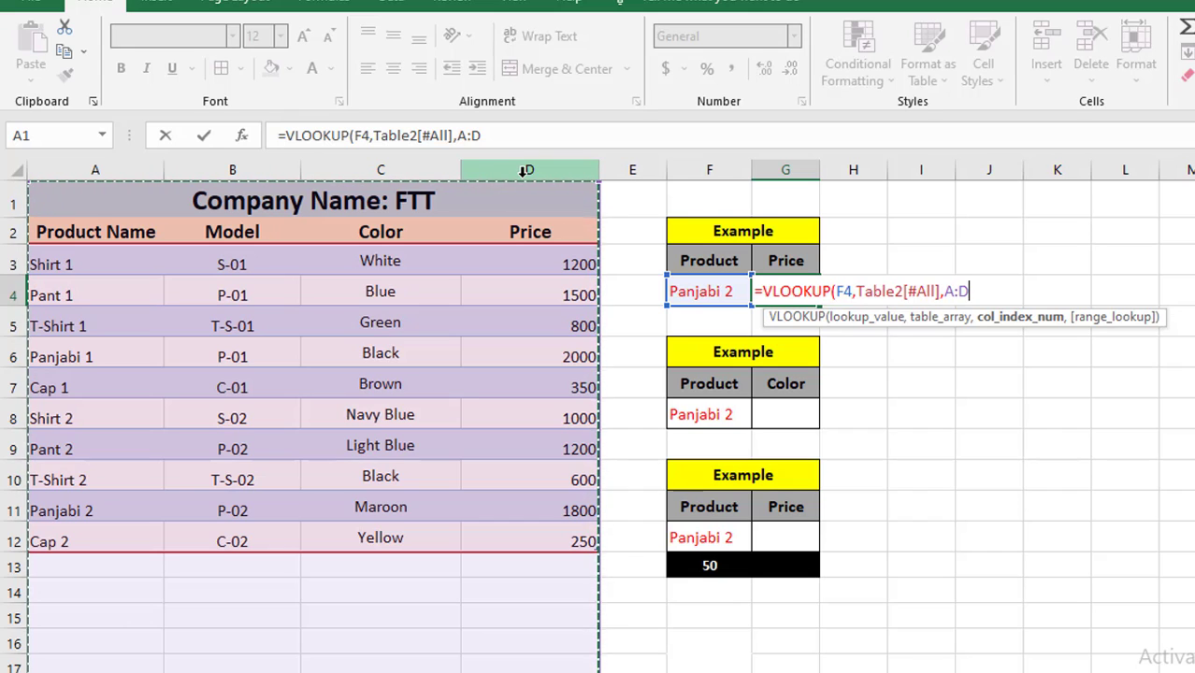
{"action": "key", "text": "BackSpace"}
{"action": "key", "text": "BackSpace"}
{"action": "key", "text": "BackSpace"}
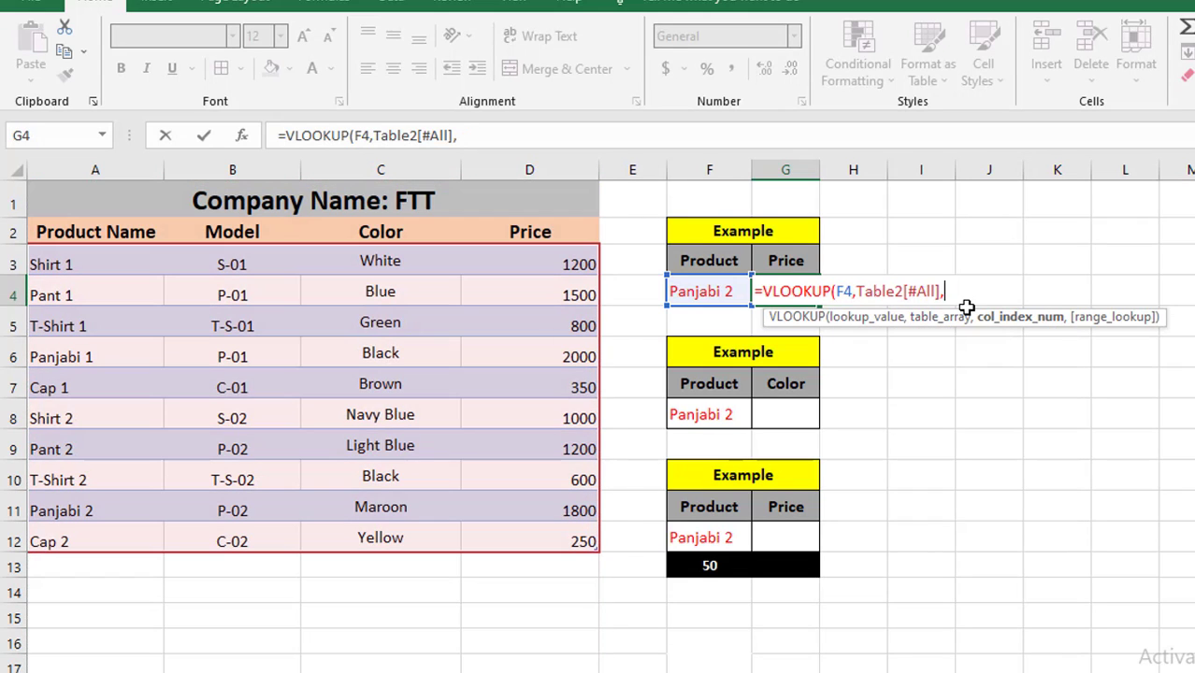
Complete the VLOOKUP with column index 4 and FALSE for exact match, then enter the formula
{"action": "type", "text": "4,"}
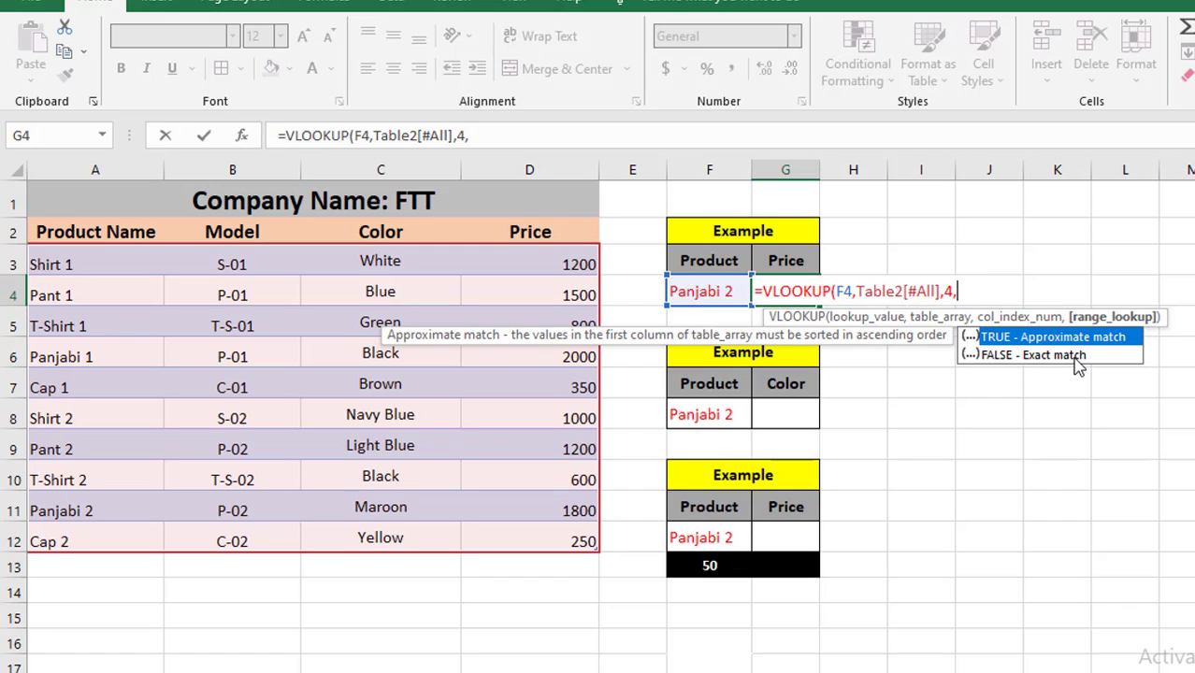
{"action": "double_click", "coordinate": [1015, 356]}
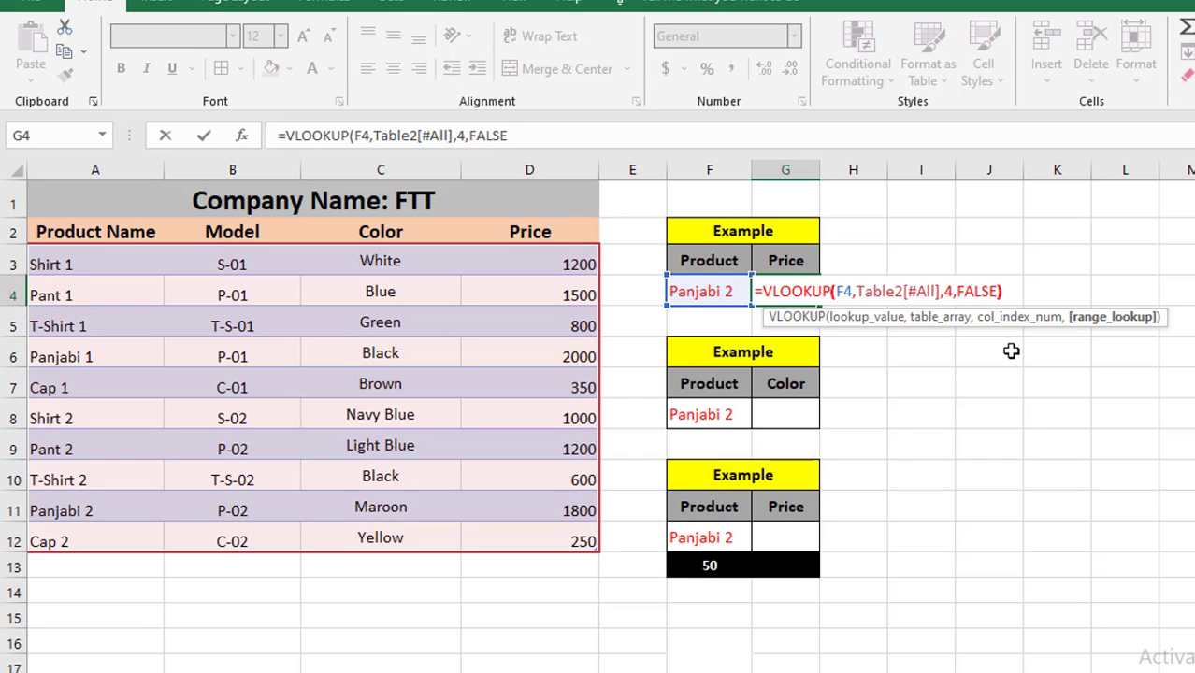
{"action": "type", "text": ")"}
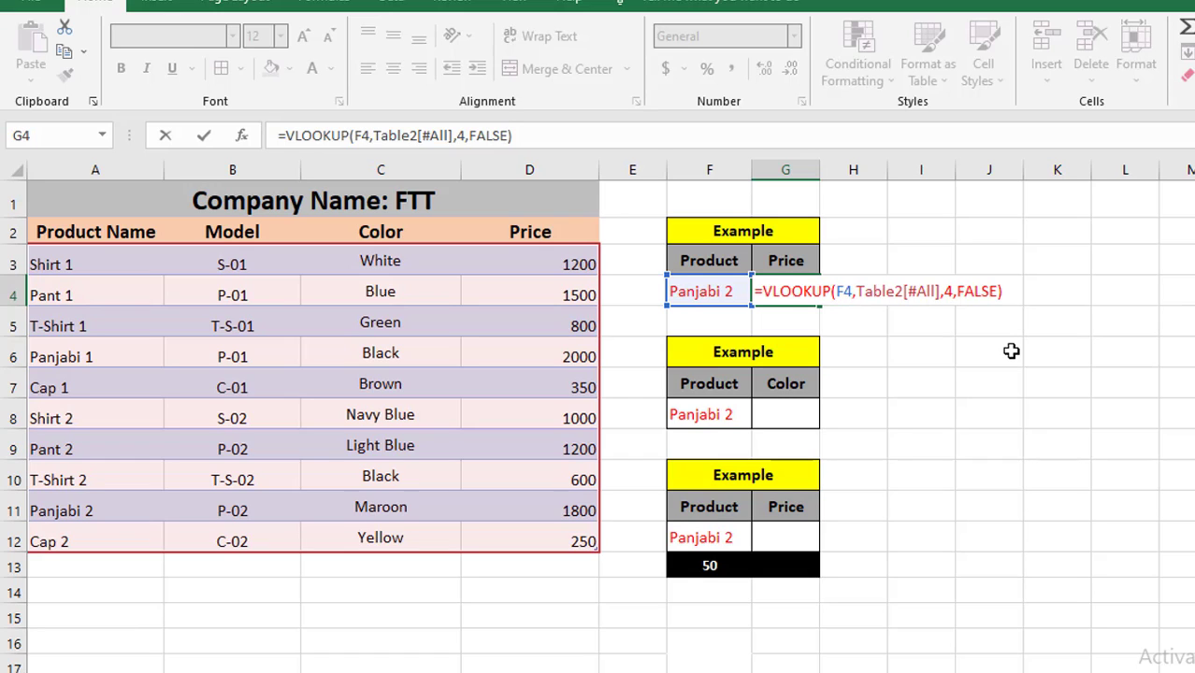
{"action": "key", "text": "Return"}
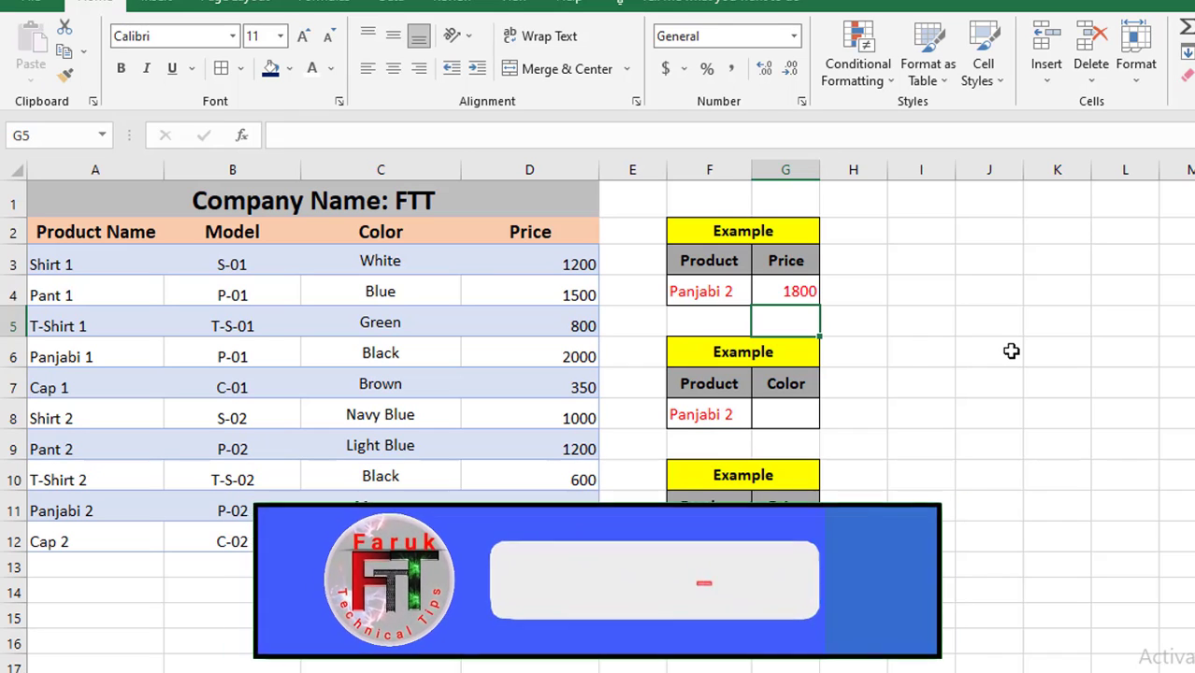
Compare the lookup result in G4 with the Panjabi 2 row of the data table
{"action": "left_click", "coordinate": [791, 293]}
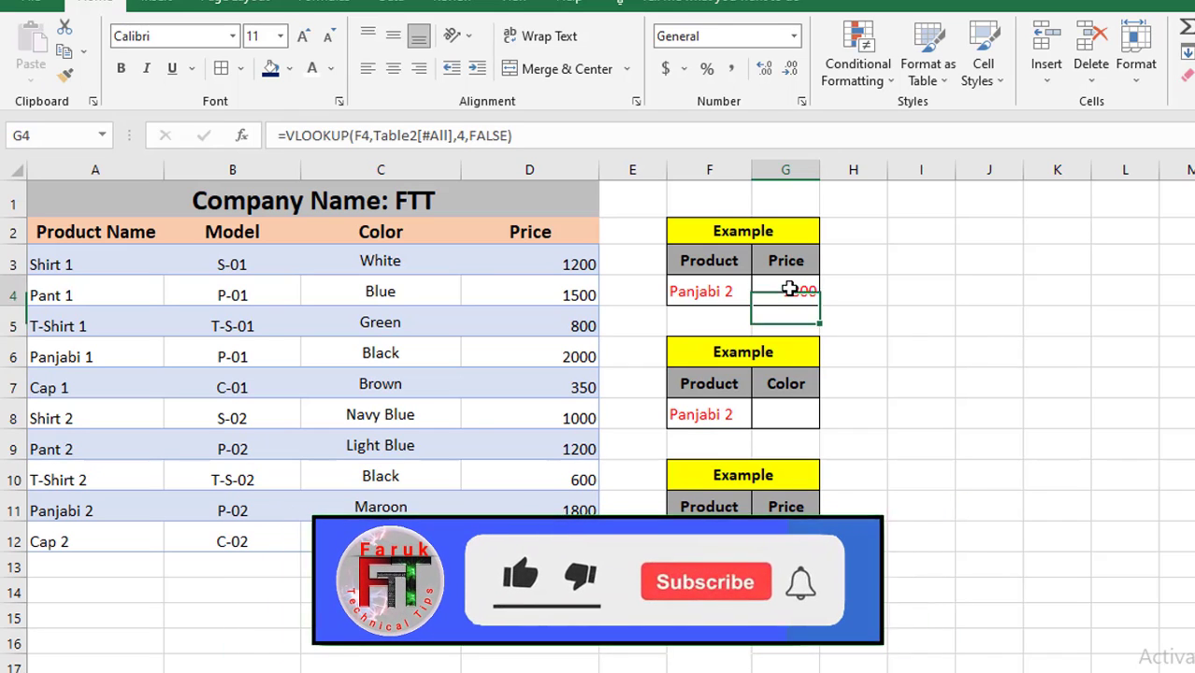
{"action": "left_click", "coordinate": [689, 296]}
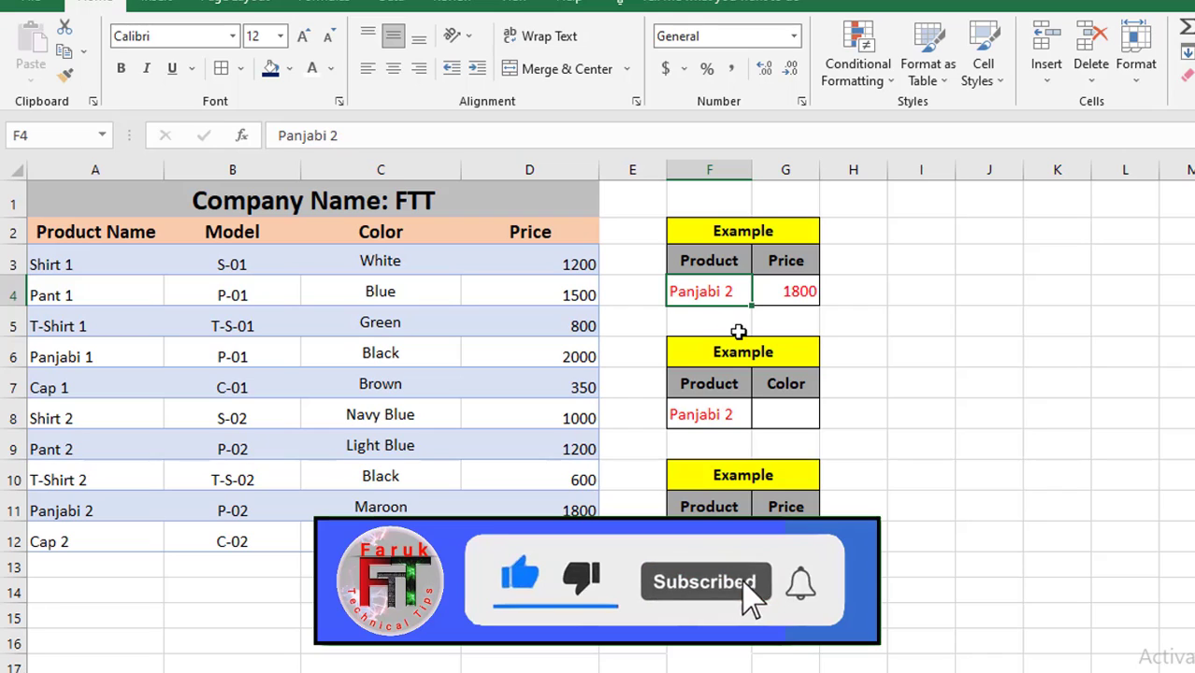
{"action": "left_click", "coordinate": [784, 296]}
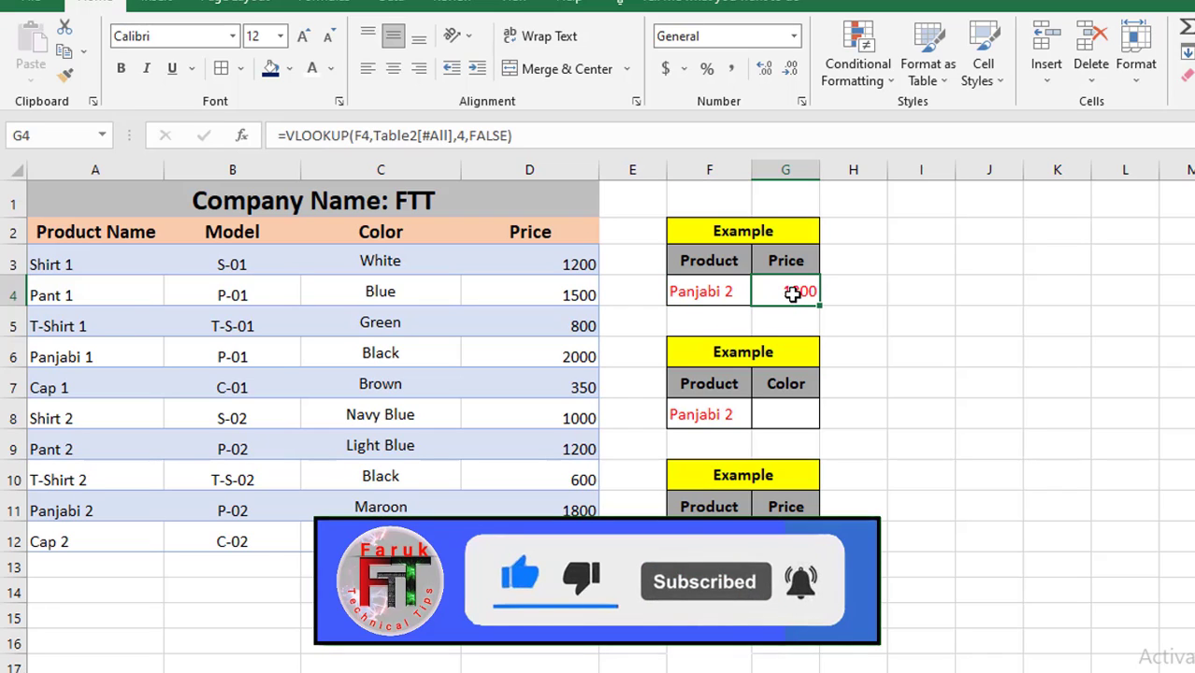
{"action": "left_click", "coordinate": [54, 511]}
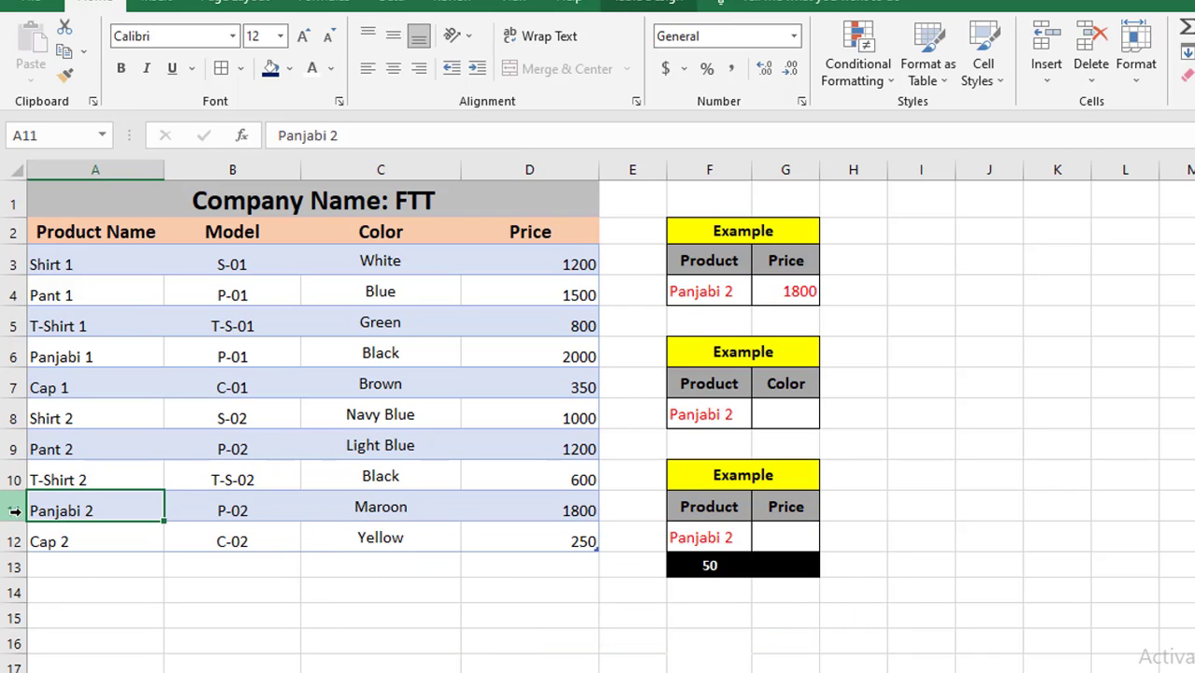
{"action": "left_click", "coordinate": [15, 512]}
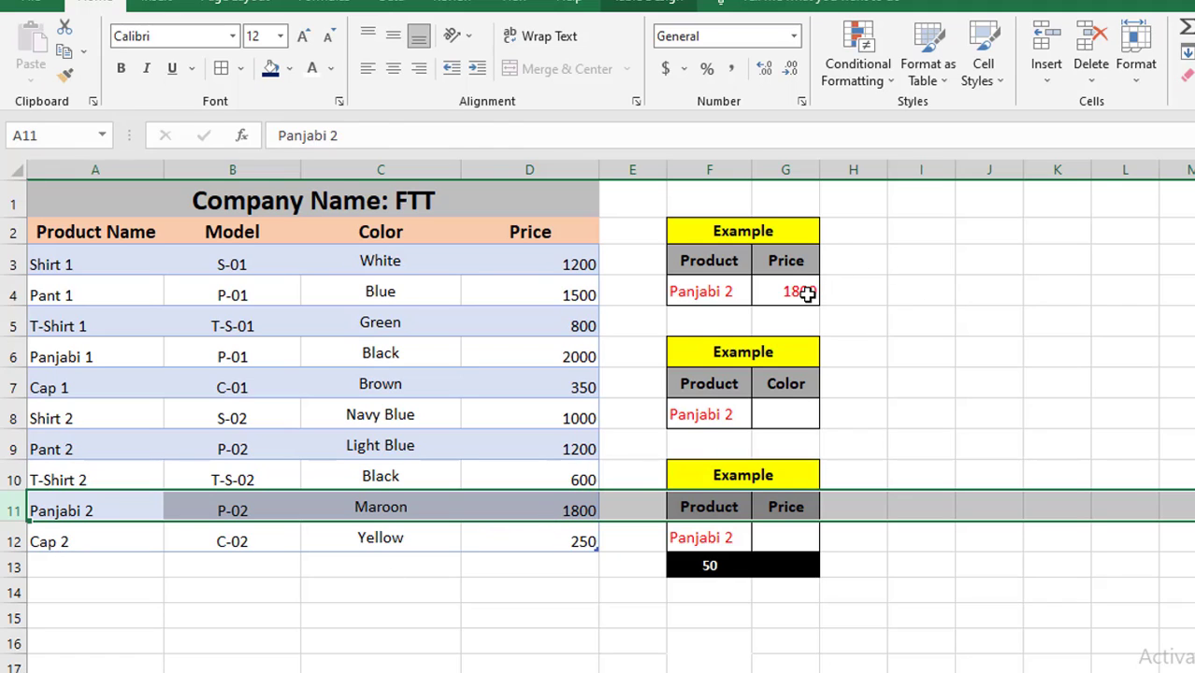
{"action": "left_click", "coordinate": [807, 293]}
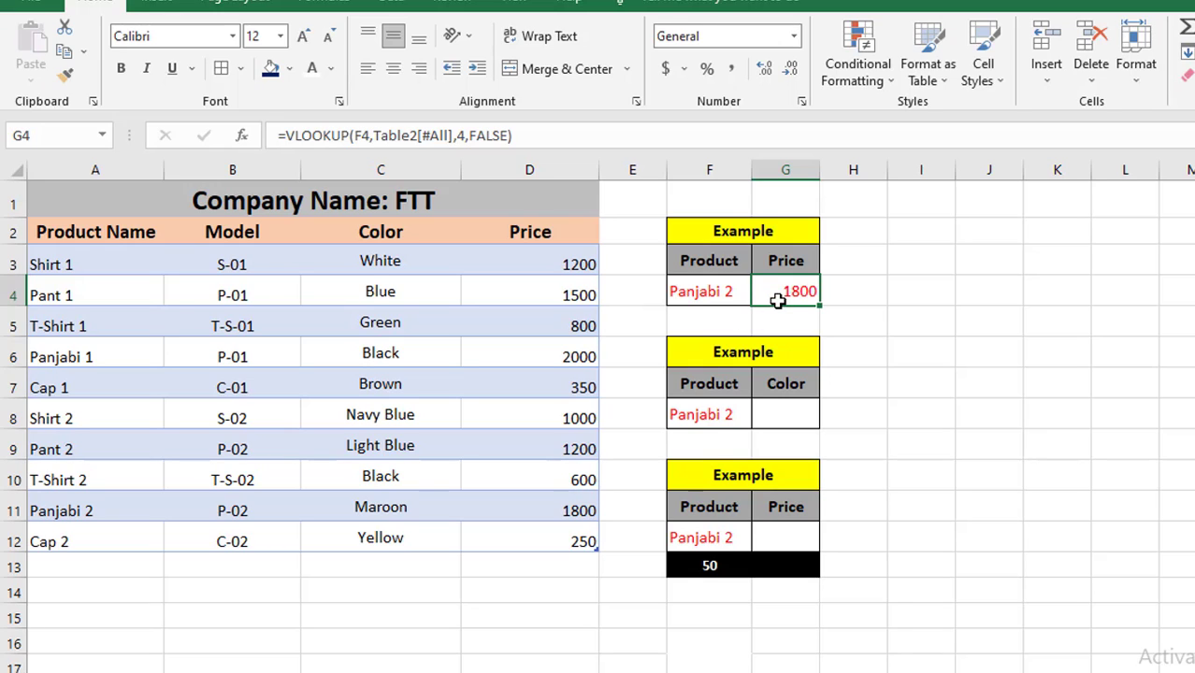
Change the lookup product in F4 to Shirt 1 and check its row in the data table
{"action": "double_click", "coordinate": [696, 292]}
{"action": "left_click_drag", "start_coordinate": [734, 292], "coordinate": [649, 294]}
{"action": "key", "text": "BackSpace"}
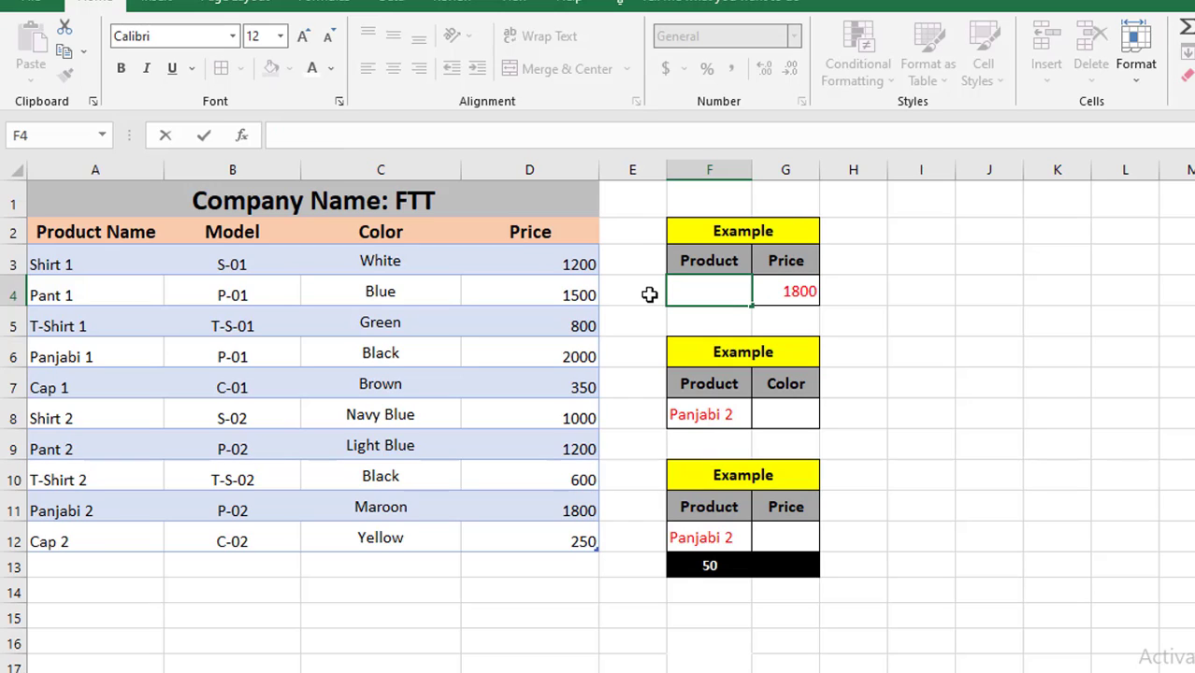
{"action": "type", "text": "Shirt 1"}
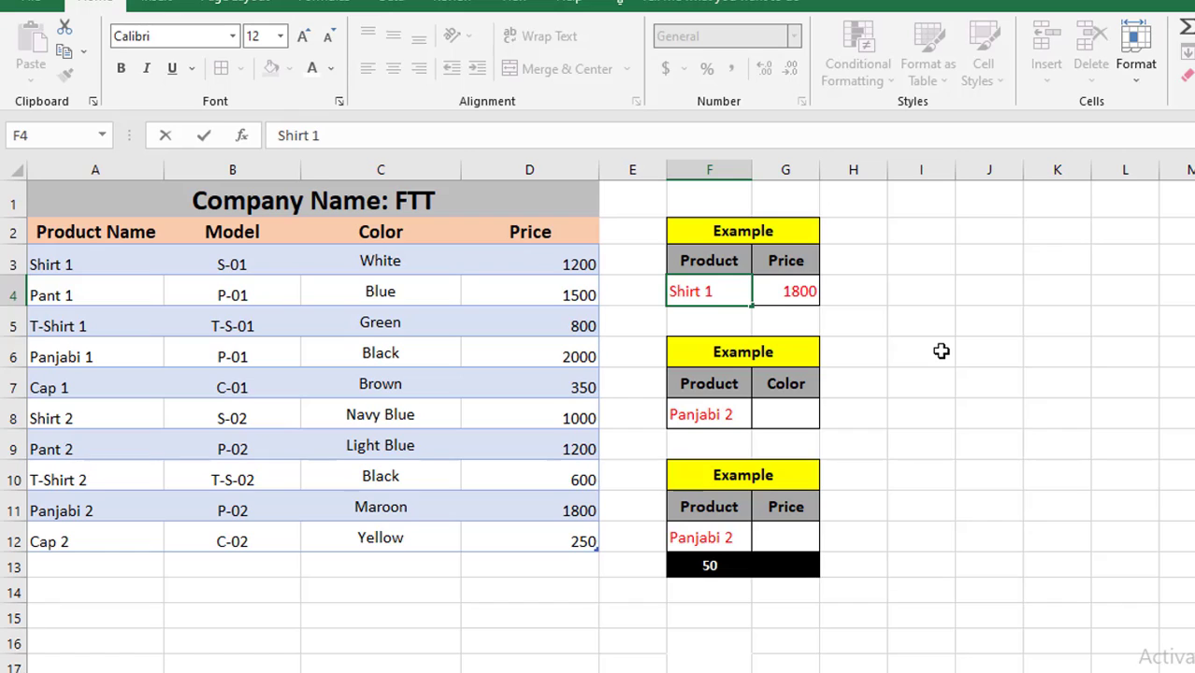
{"action": "key", "text": "Return"}
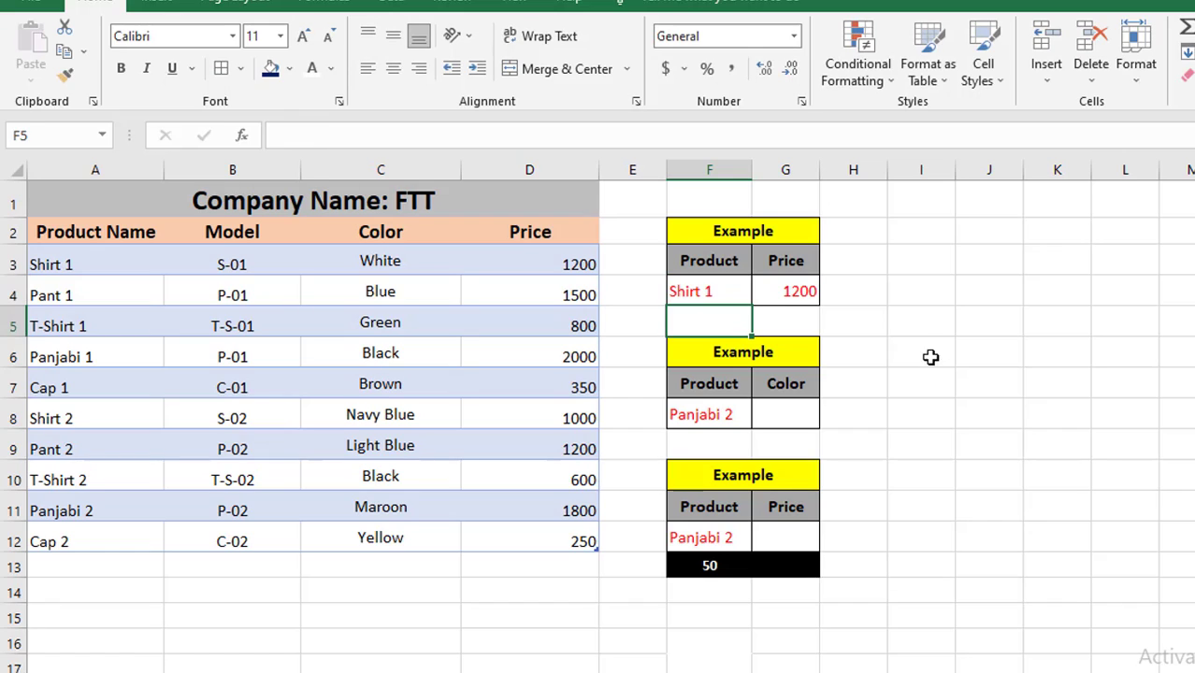
{"action": "left_click", "coordinate": [780, 293]}
{"action": "left_click", "coordinate": [18, 267]}
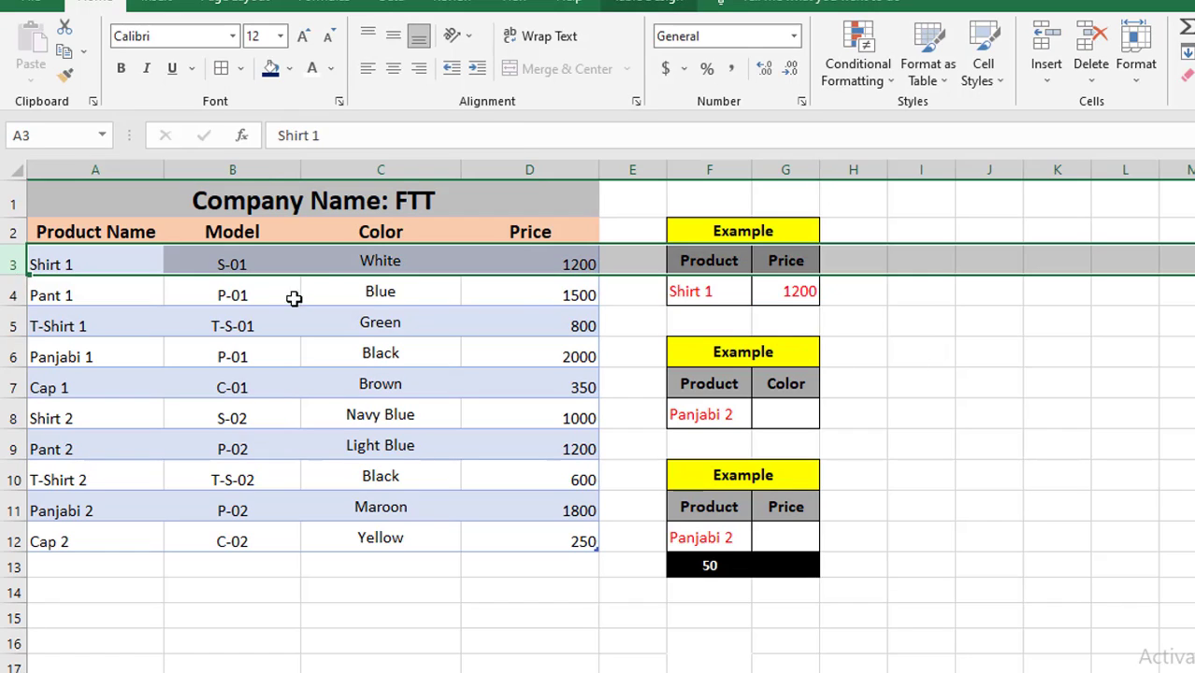
Change the lookup product in F4 to Cap 2
{"action": "left_click", "coordinate": [540, 247]}
{"action": "left_click", "coordinate": [799, 295]}
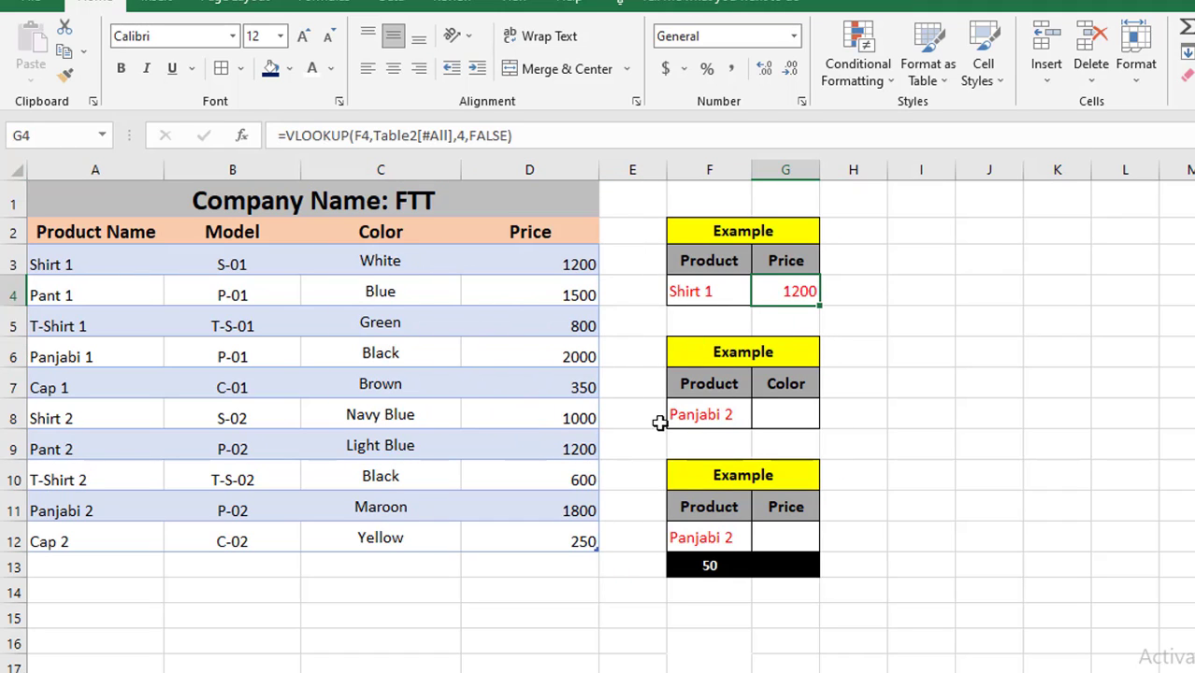
{"action": "left_click", "coordinate": [720, 292]}
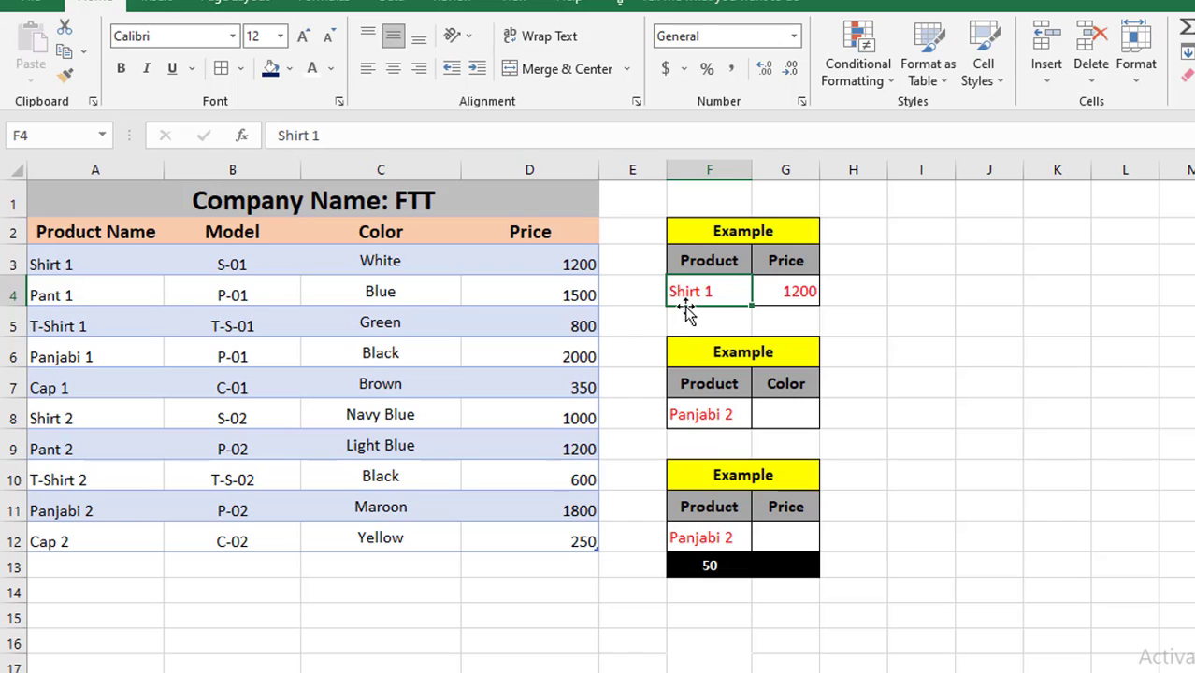
{"action": "type", "text": "CAp"}
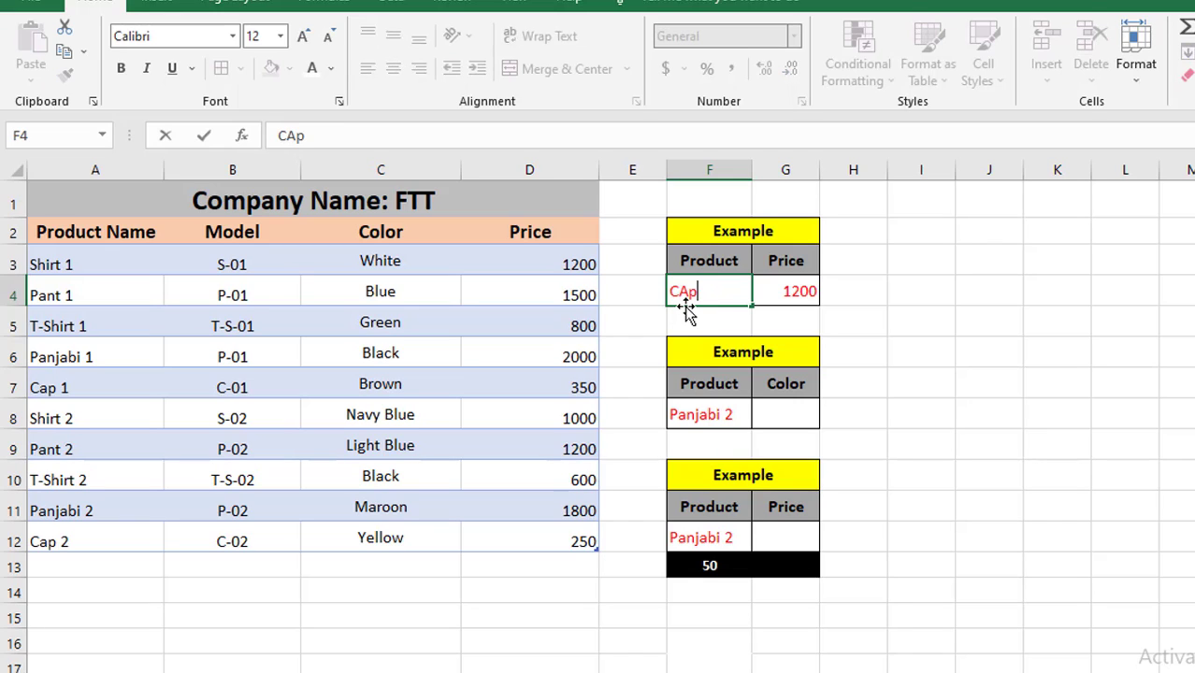
{"action": "type", "text": "0"}
{"action": "type", "text": " 2"}
{"action": "left_click", "coordinate": [962, 352]}
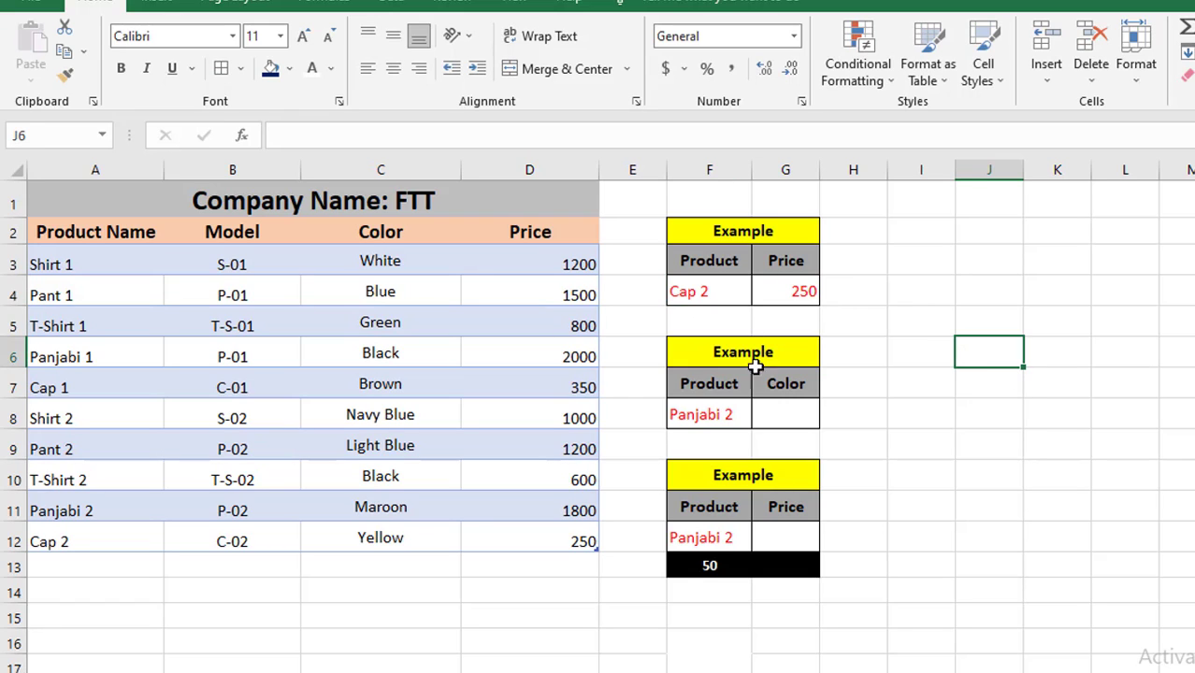
Compare the price result in G4 with the Cap 2 row of the data table
{"action": "left_click", "coordinate": [14, 541]}
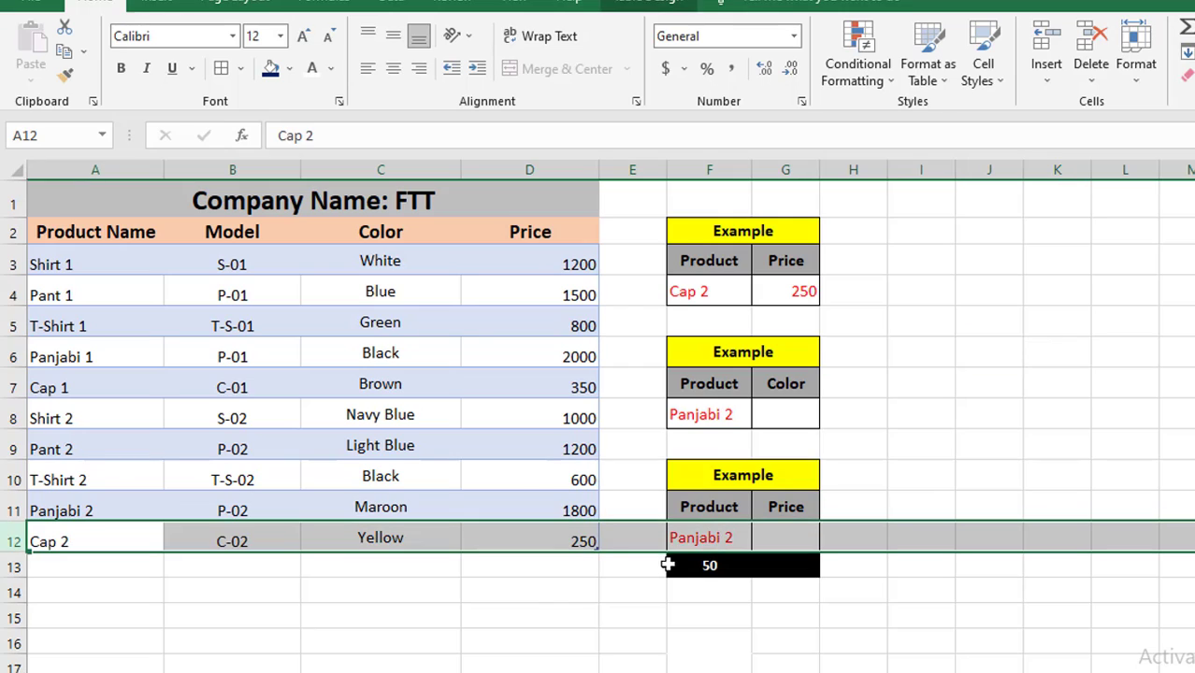
{"action": "left_click", "coordinate": [581, 540]}
{"action": "left_click", "coordinate": [806, 289]}
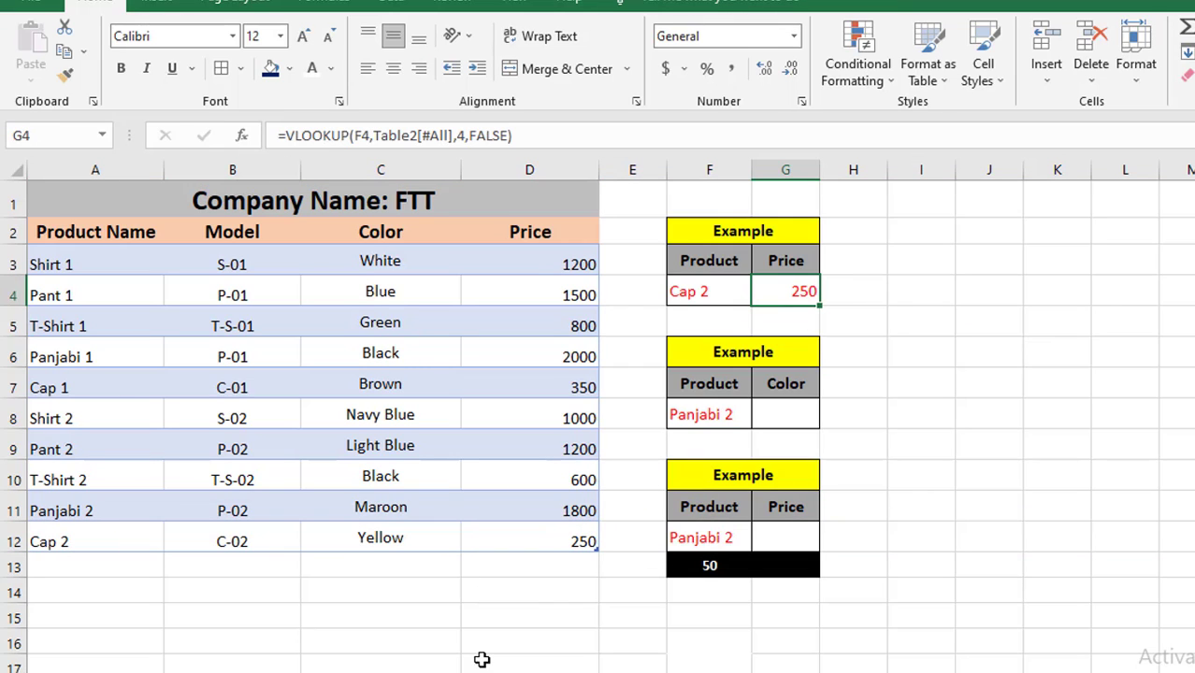
Copy the VLOOKUP formula from G4 into the colour lookup cell G8
{"action": "key", "text": "Down"}
{"action": "key", "text": "Down"}
{"action": "key", "text": "Down"}
{"action": "key", "text": "Down"}
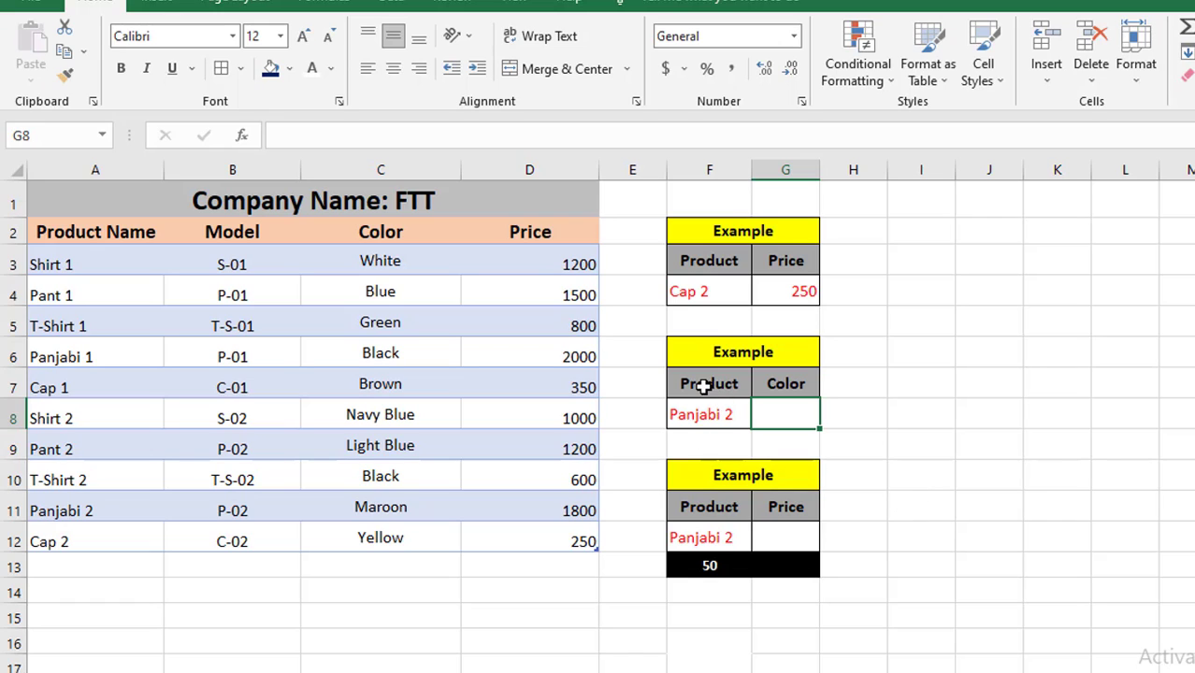
{"action": "left_click", "coordinate": [703, 417]}
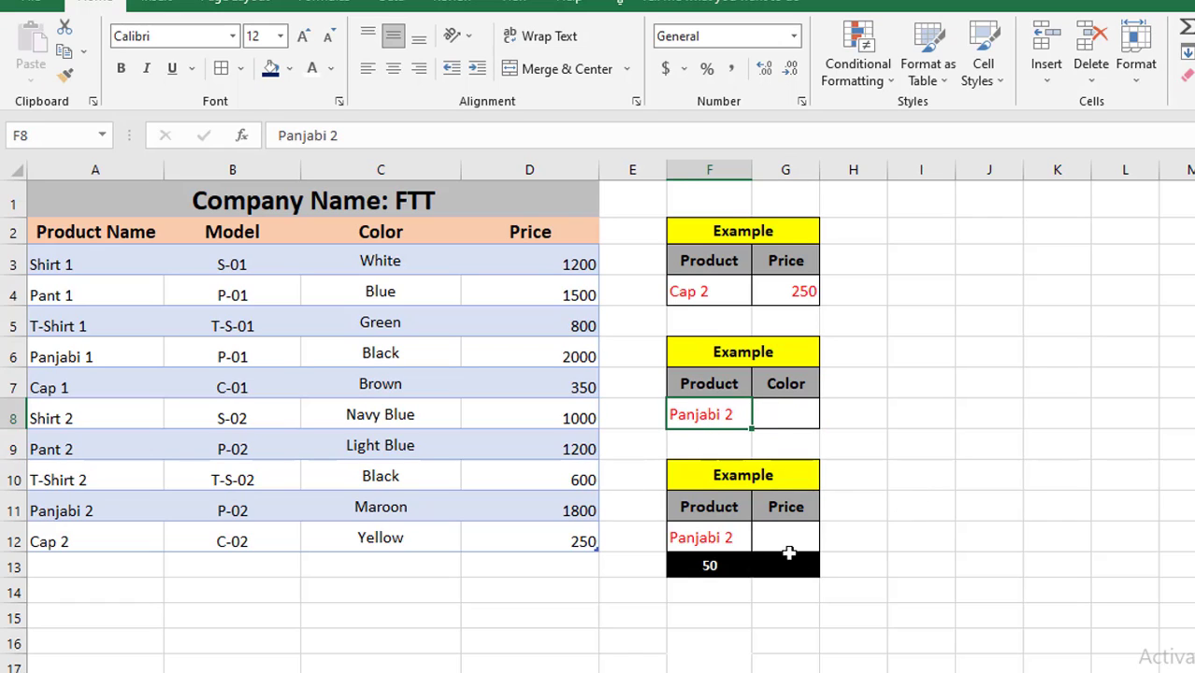
{"action": "left_click", "coordinate": [779, 415]}
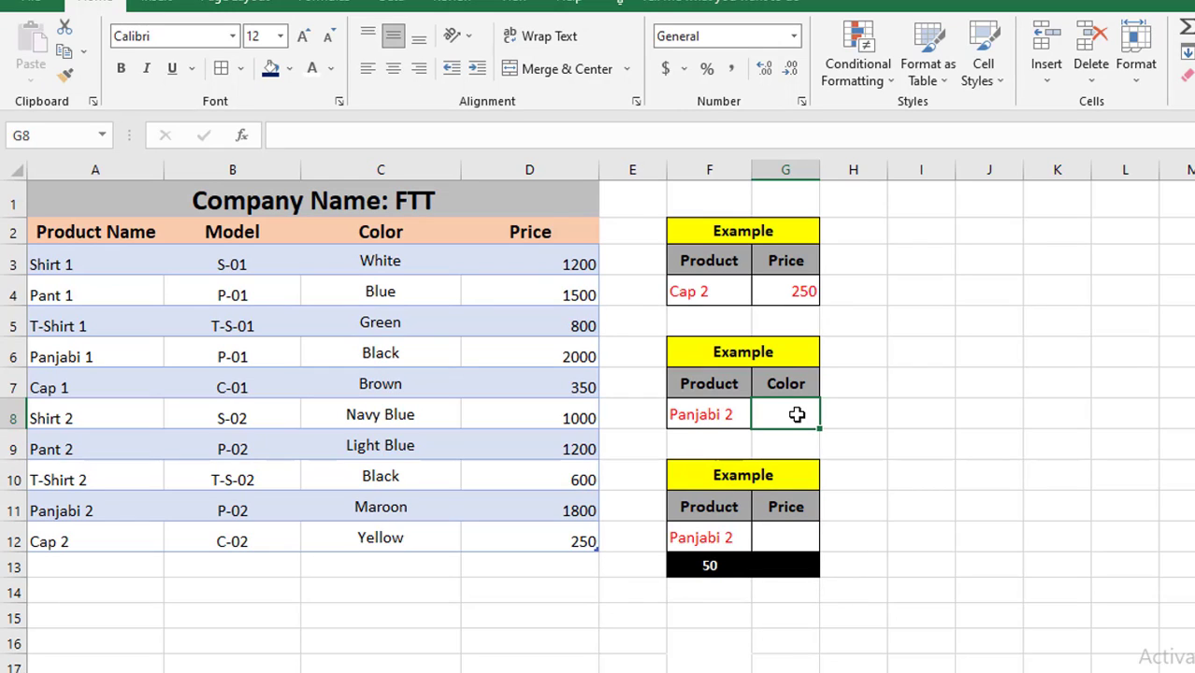
{"action": "left_click", "coordinate": [788, 291]}
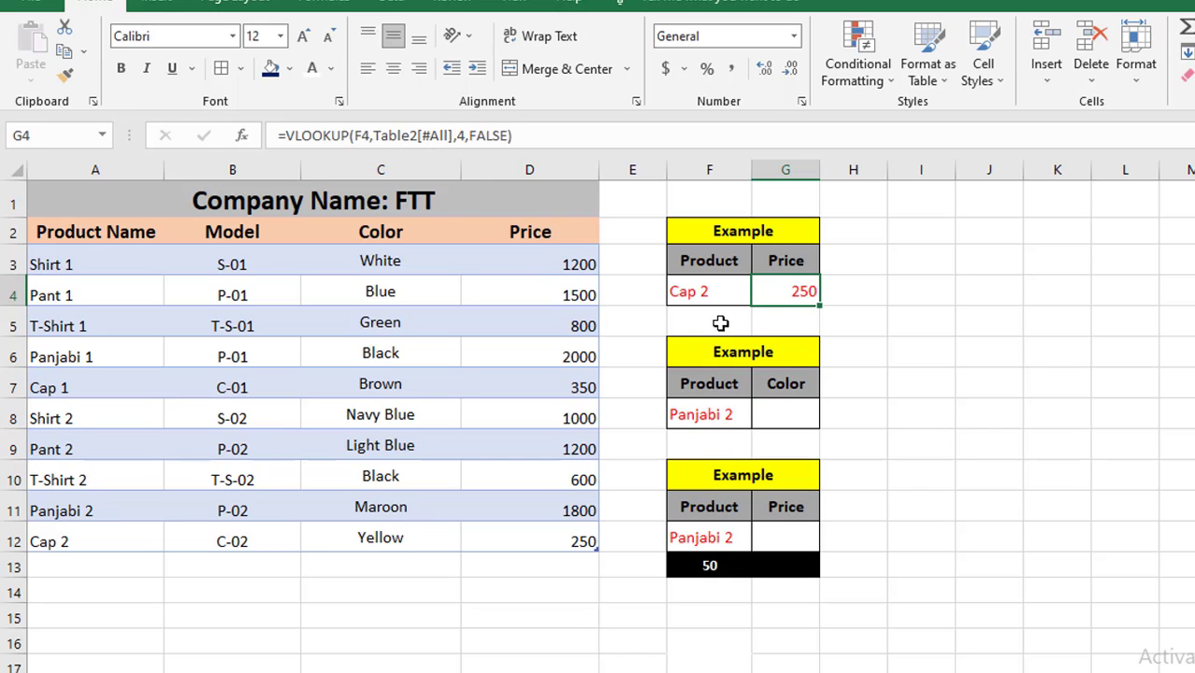
{"action": "key", "text": "ctrl+c"}
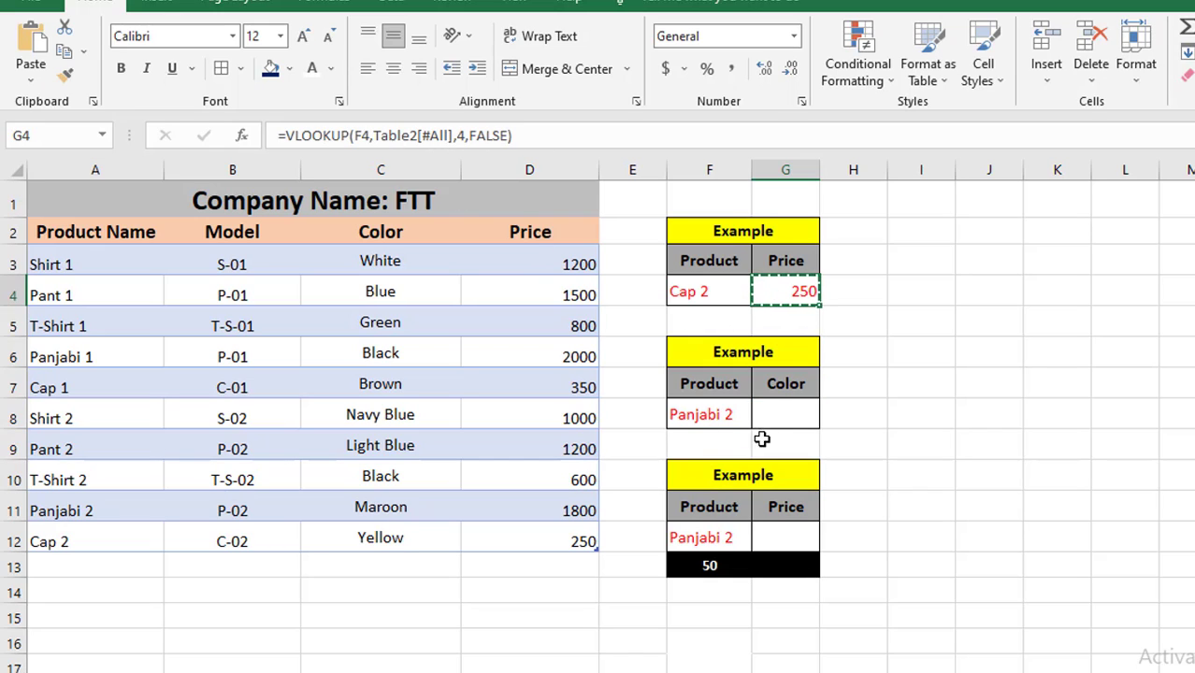
{"action": "left_click", "coordinate": [774, 411]}
{"action": "key", "text": "ctrl+v"}
{"action": "key", "text": "ctrl"}
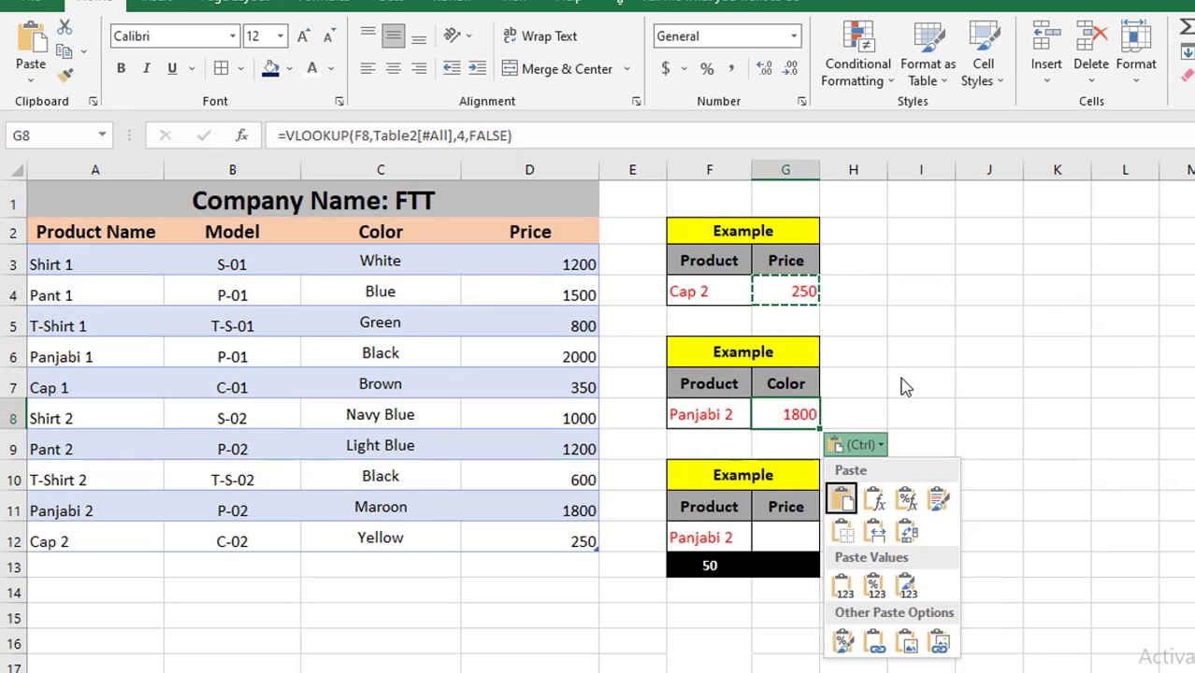
Edit G8's formula to use column index 3 so it returns the product colour
{"action": "left_click", "coordinate": [784, 418]}
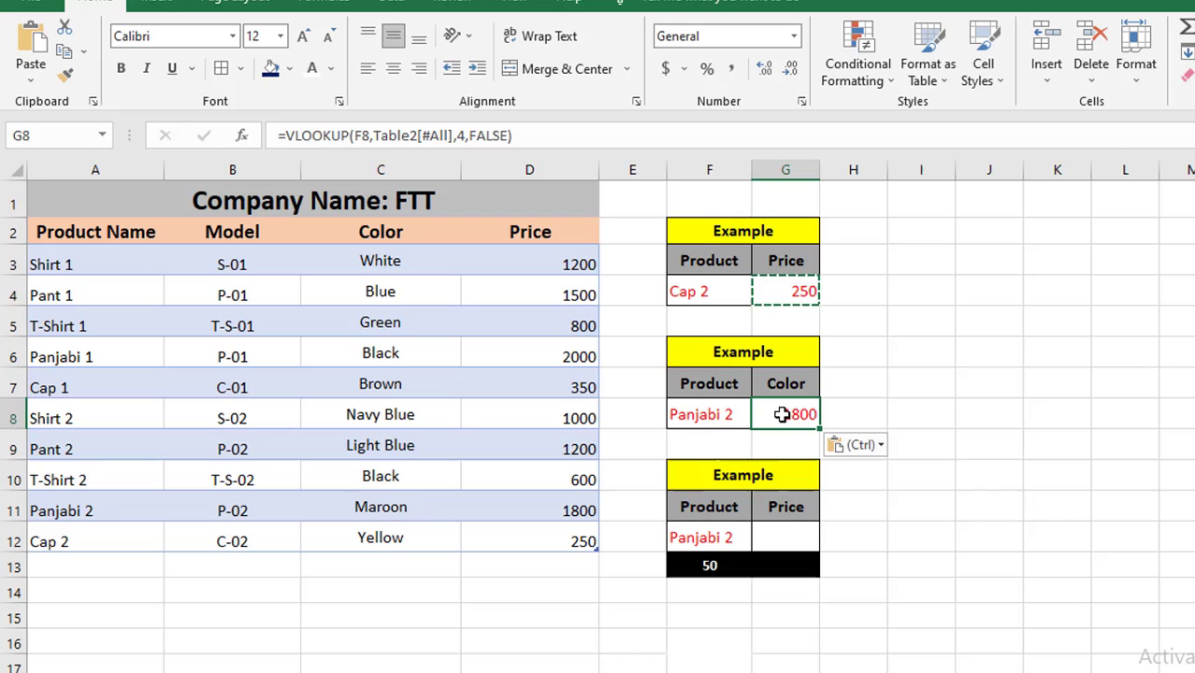
{"action": "double_click", "coordinate": [948, 385]}
{"action": "left_click", "coordinate": [929, 478]}
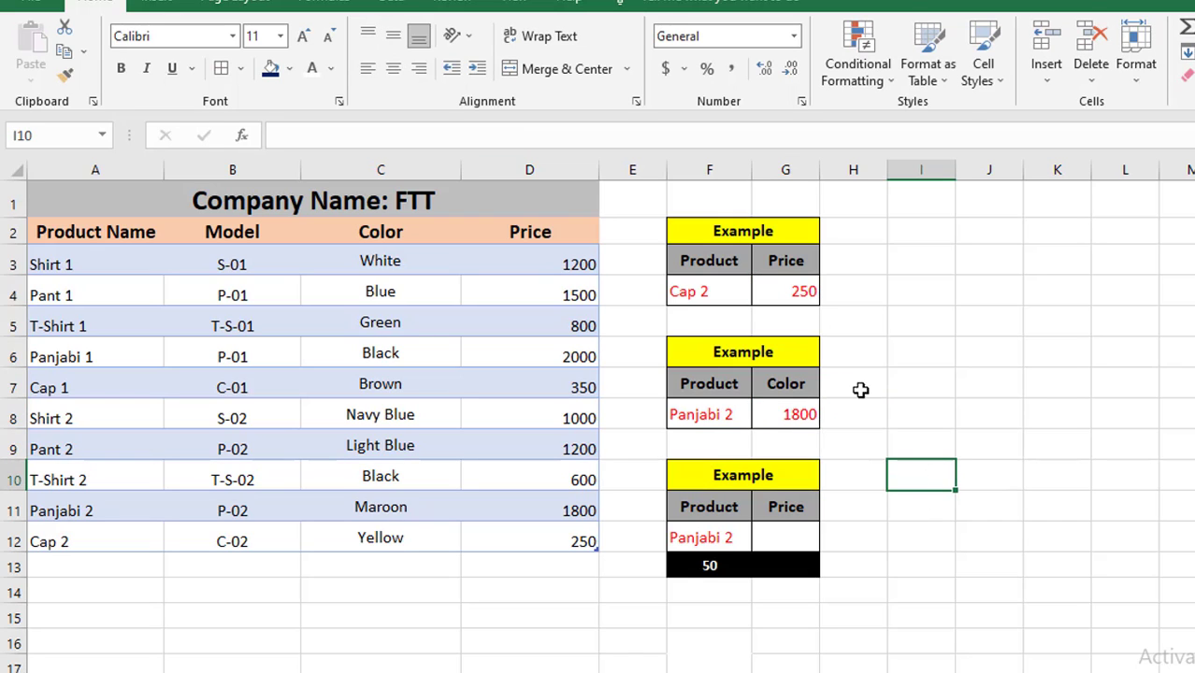
{"action": "left_click", "coordinate": [773, 416]}
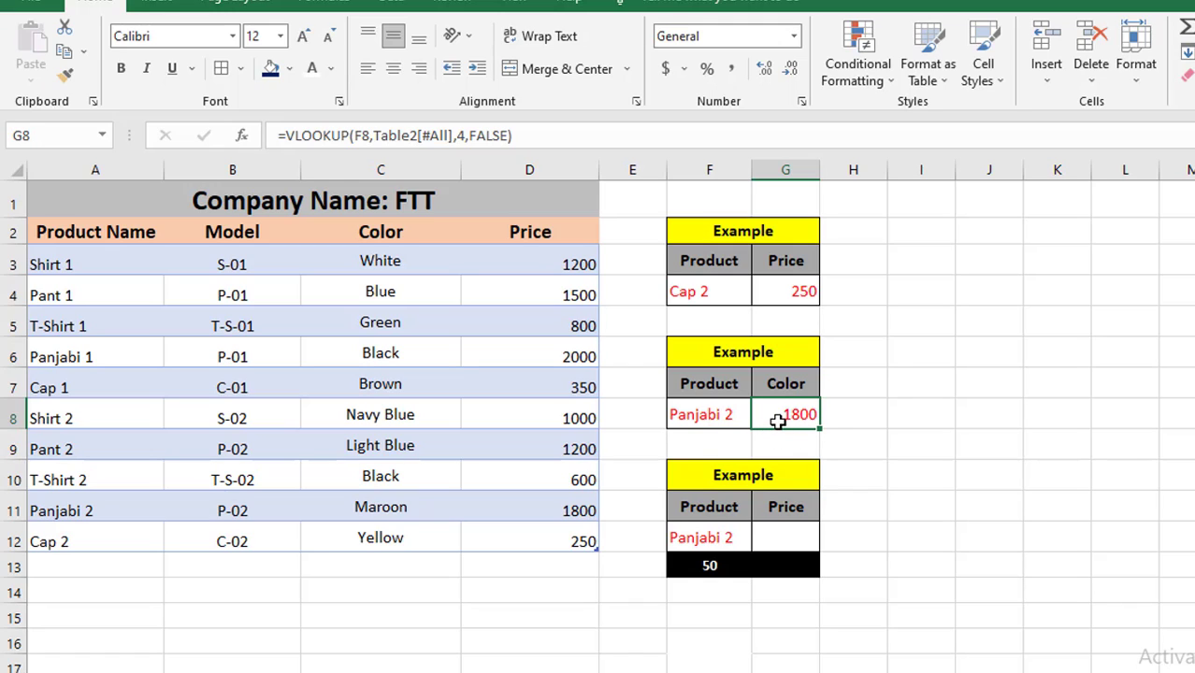
{"action": "double_click", "coordinate": [768, 417]}
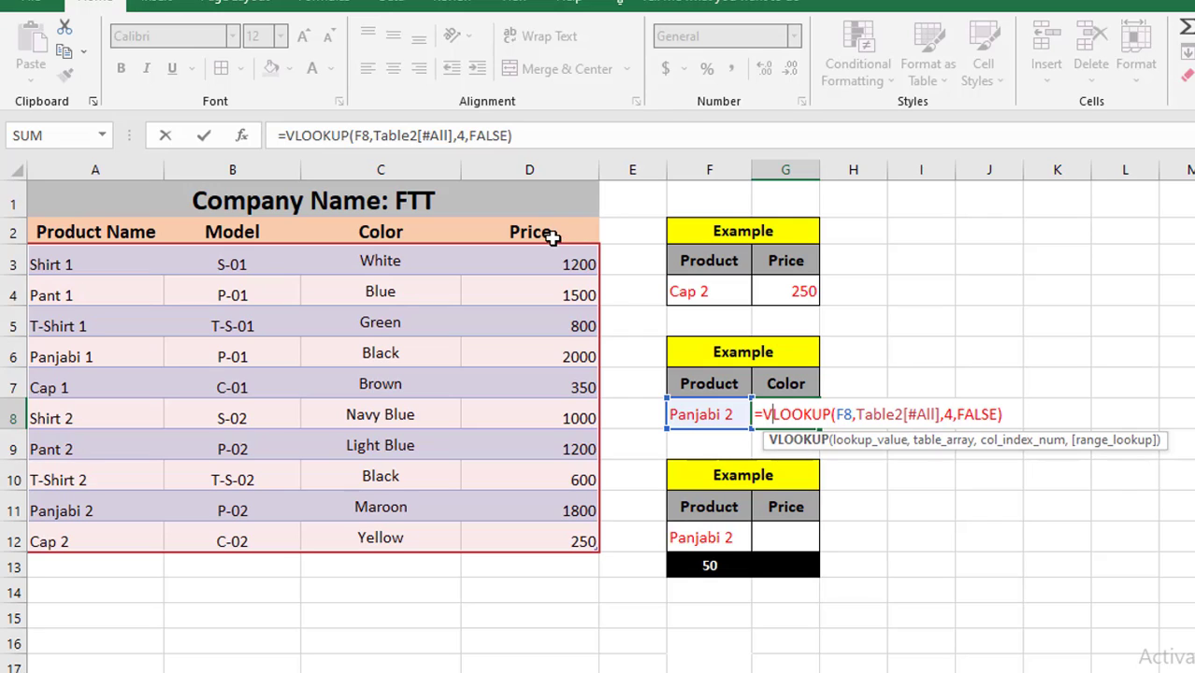
{"action": "left_click", "coordinate": [952, 415]}
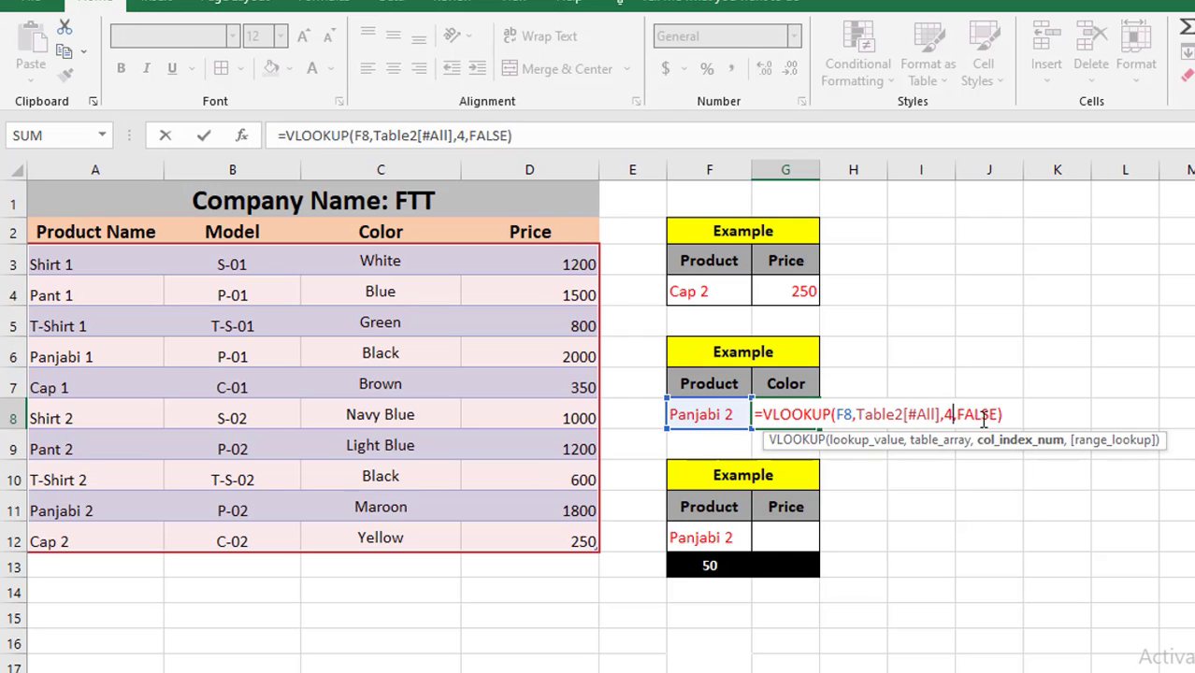
{"action": "key", "text": "BackSpace"}
{"action": "type", "text": "3"}
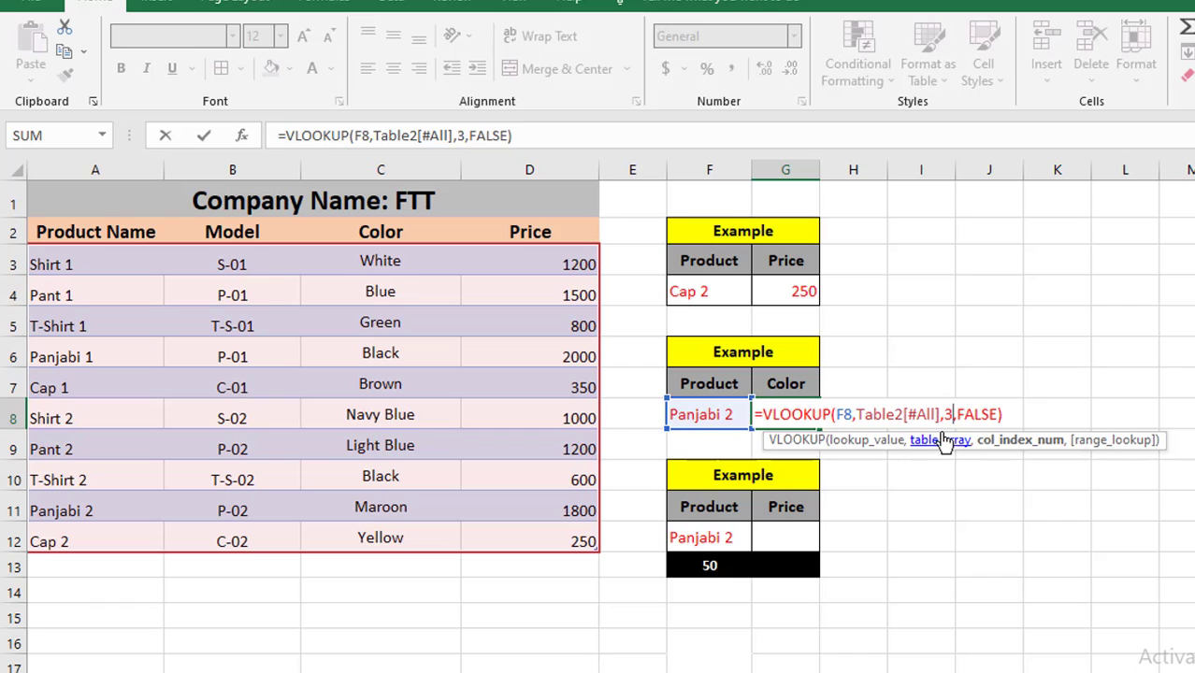
{"action": "key", "text": "Return"}
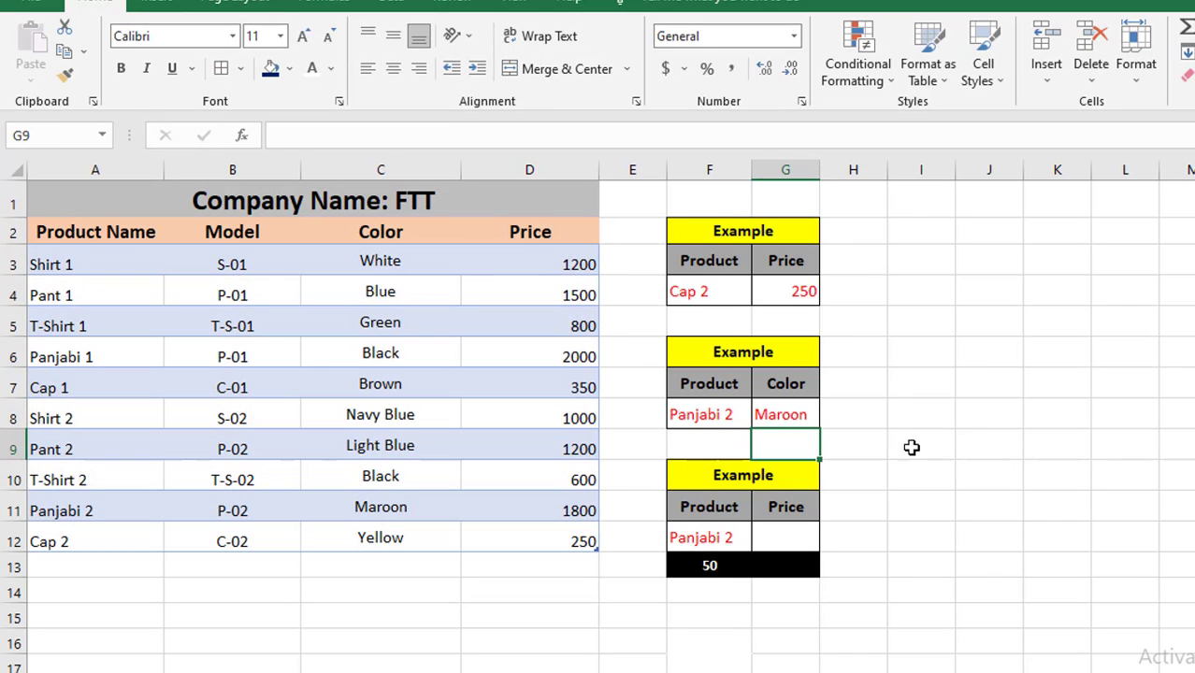
Compare the colour result in G8 with the Panjabi 2 row of the data table
{"action": "left_click", "coordinate": [867, 468]}
{"action": "left_click", "coordinate": [771, 421]}
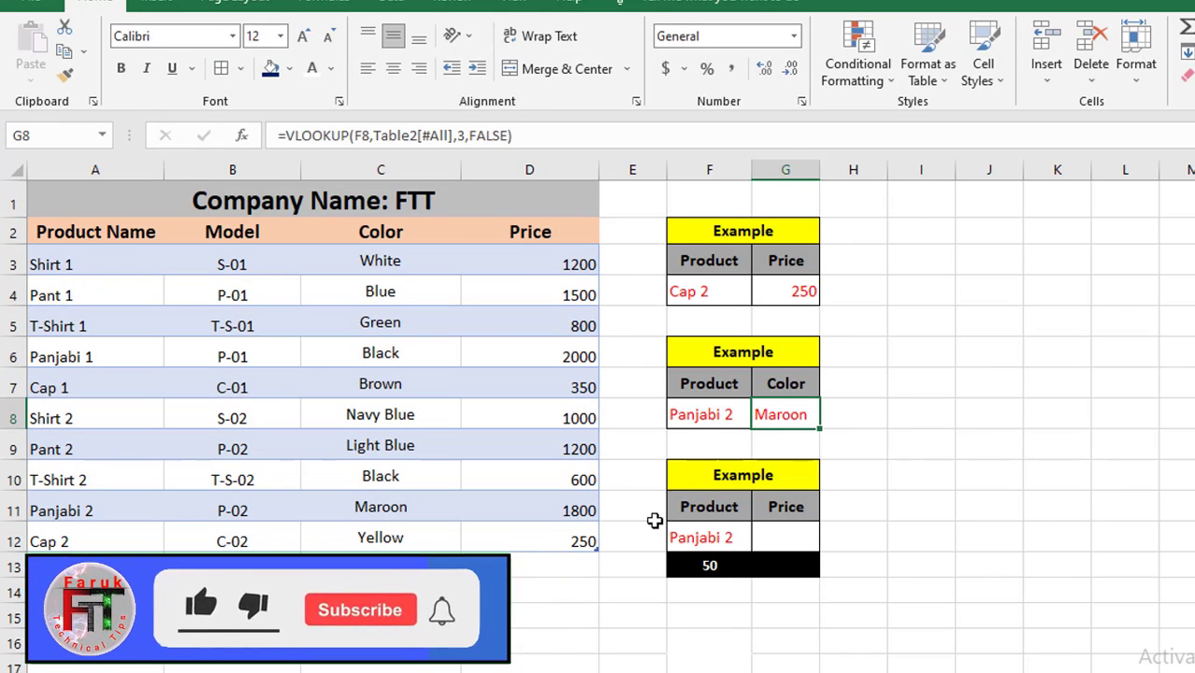
{"action": "left_click", "coordinate": [688, 417]}
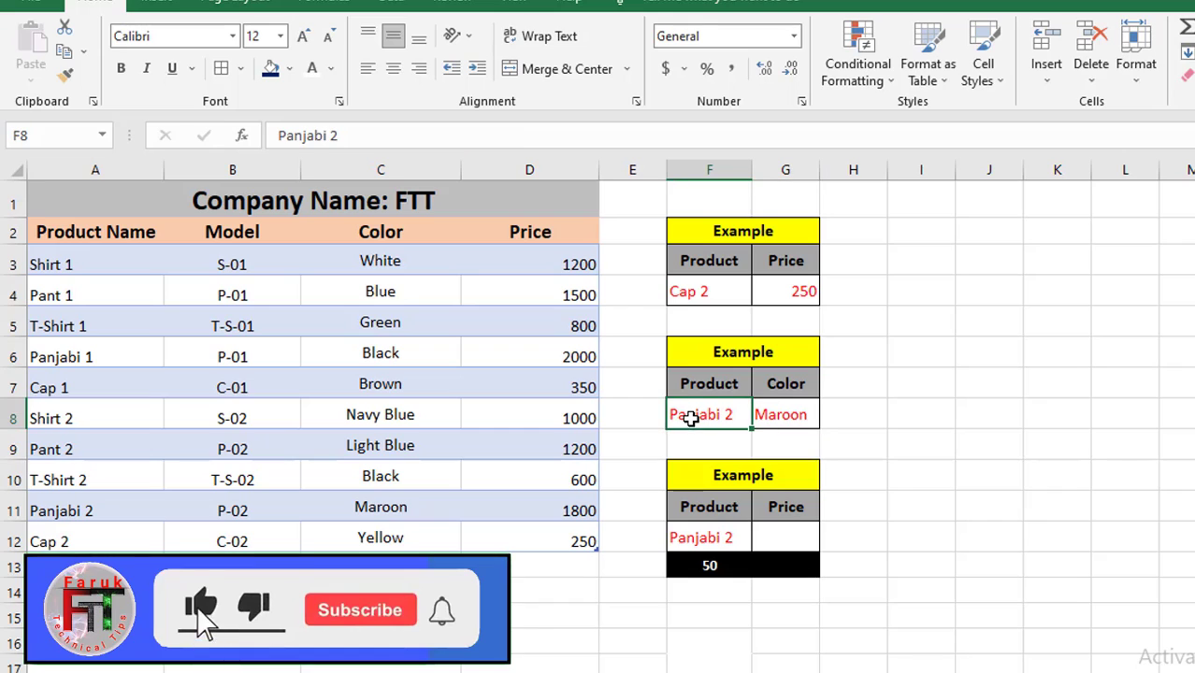
{"action": "left_click", "coordinate": [12, 510]}
{"action": "left_click", "coordinate": [363, 512]}
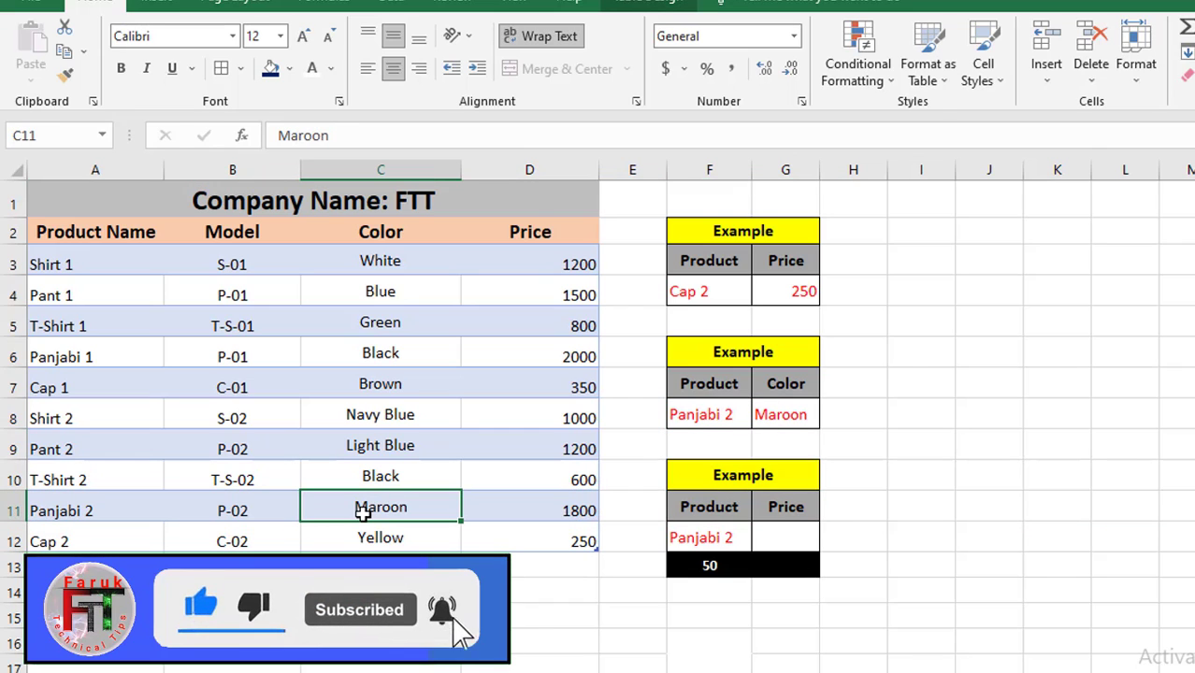
{"action": "left_click", "coordinate": [766, 421]}
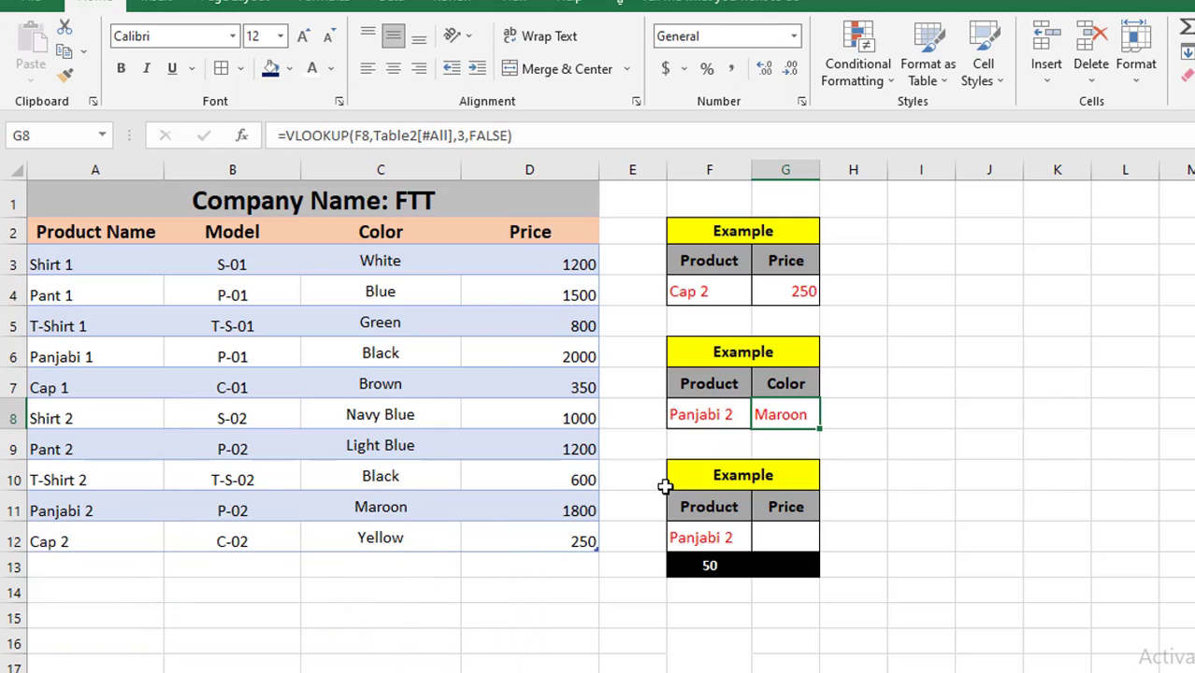
Change the lookup product in F8 to Cap 1
{"action": "double_click", "coordinate": [701, 418]}
{"action": "left_click_drag", "start_coordinate": [617, 417], "coordinate": [586, 417]}
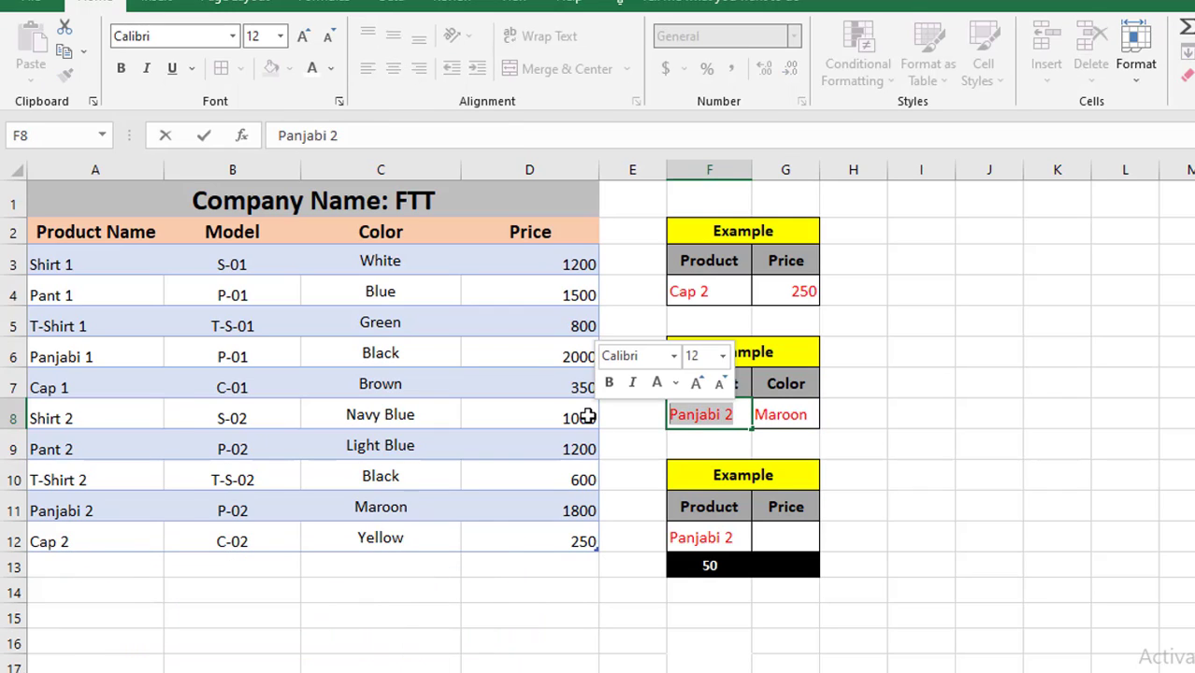
{"action": "type", "text": "Cap 1"}
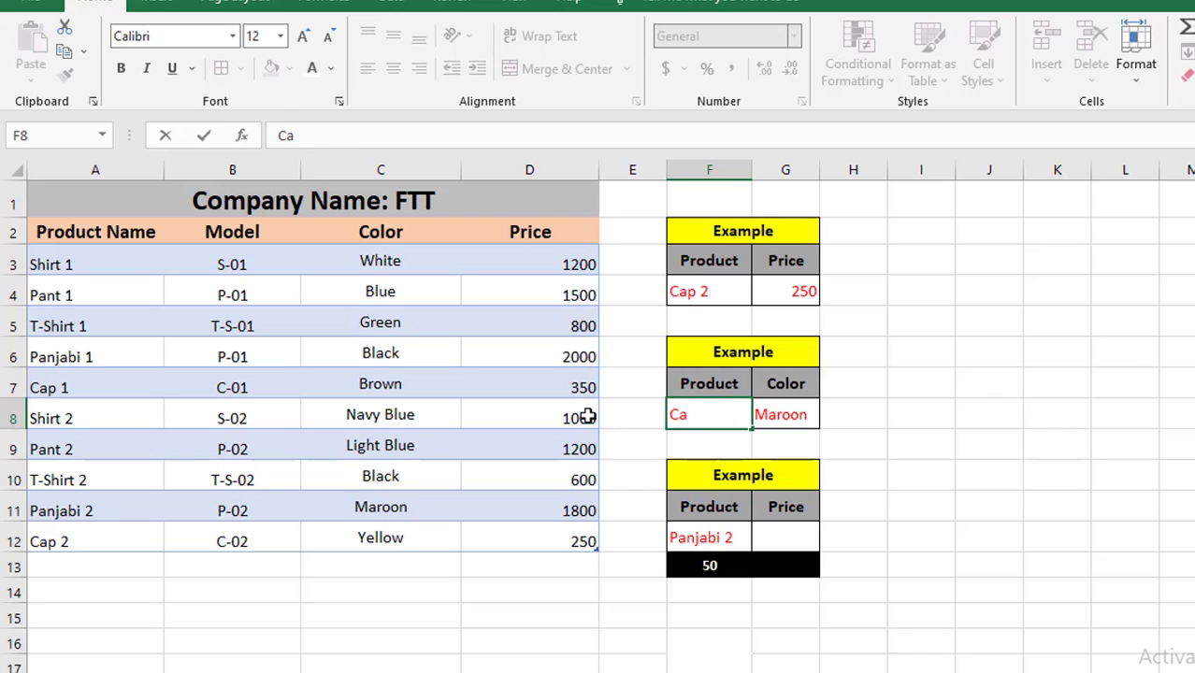
{"action": "left_click", "coordinate": [989, 482]}
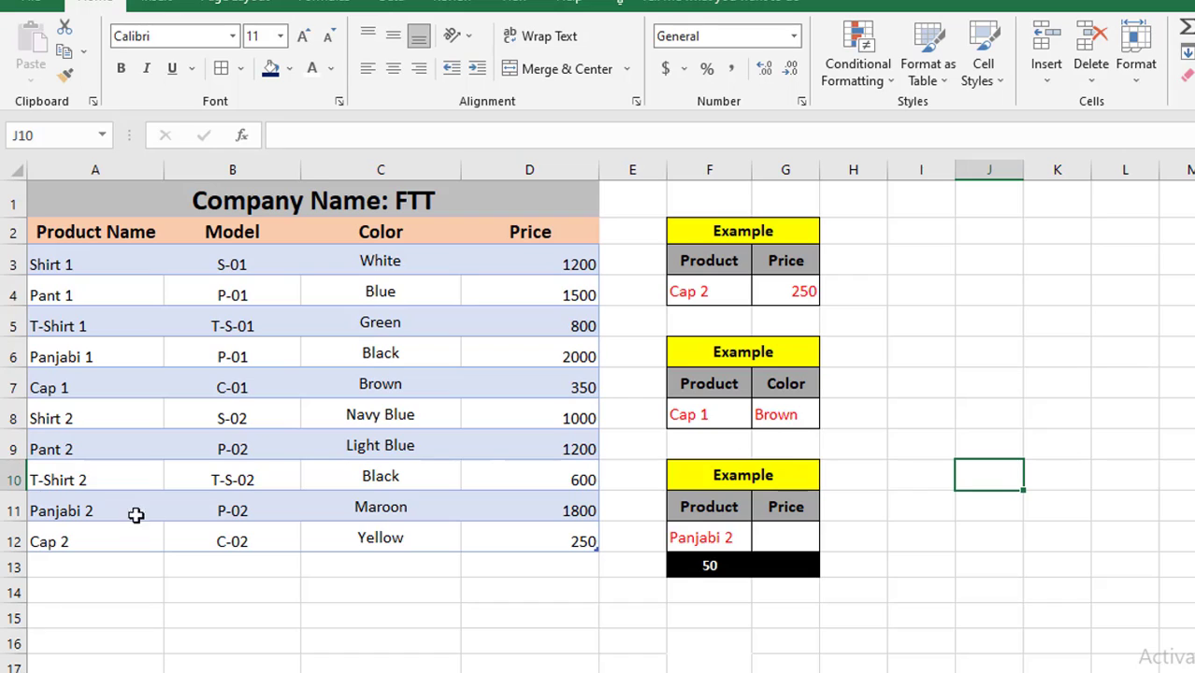
Check the Cap 1 row of the data table against the colour result
{"action": "left_click", "coordinate": [13, 387]}
{"action": "left_click", "coordinate": [379, 385]}
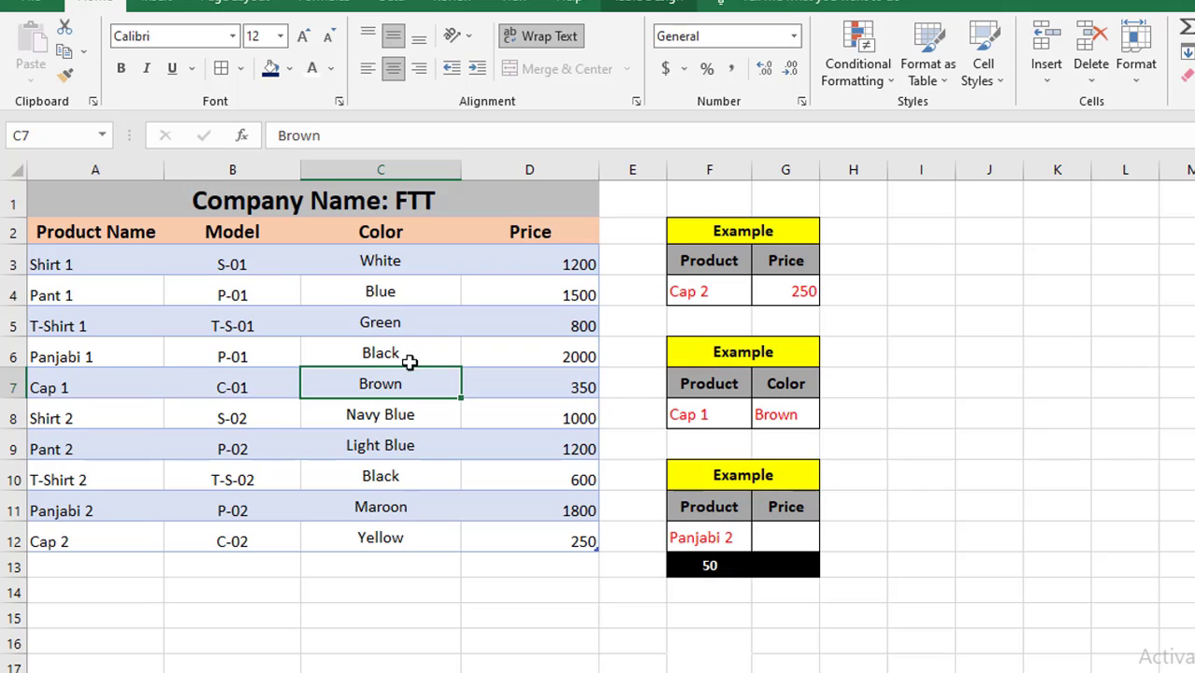
{"action": "left_click", "coordinate": [531, 375]}
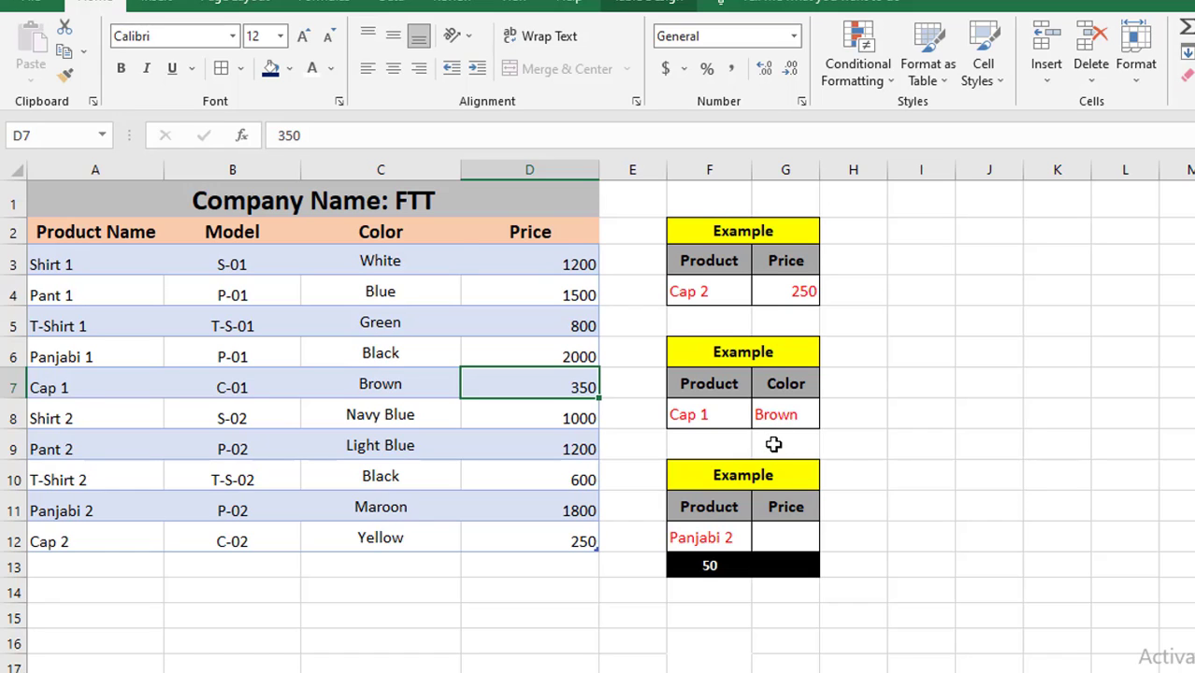
Copy the price VLOOKUP formula from G4 into the third example's price cell G12
{"action": "scroll", "coordinate": [773, 444], "scroll_direction": "down", "scroll_amount": 1}
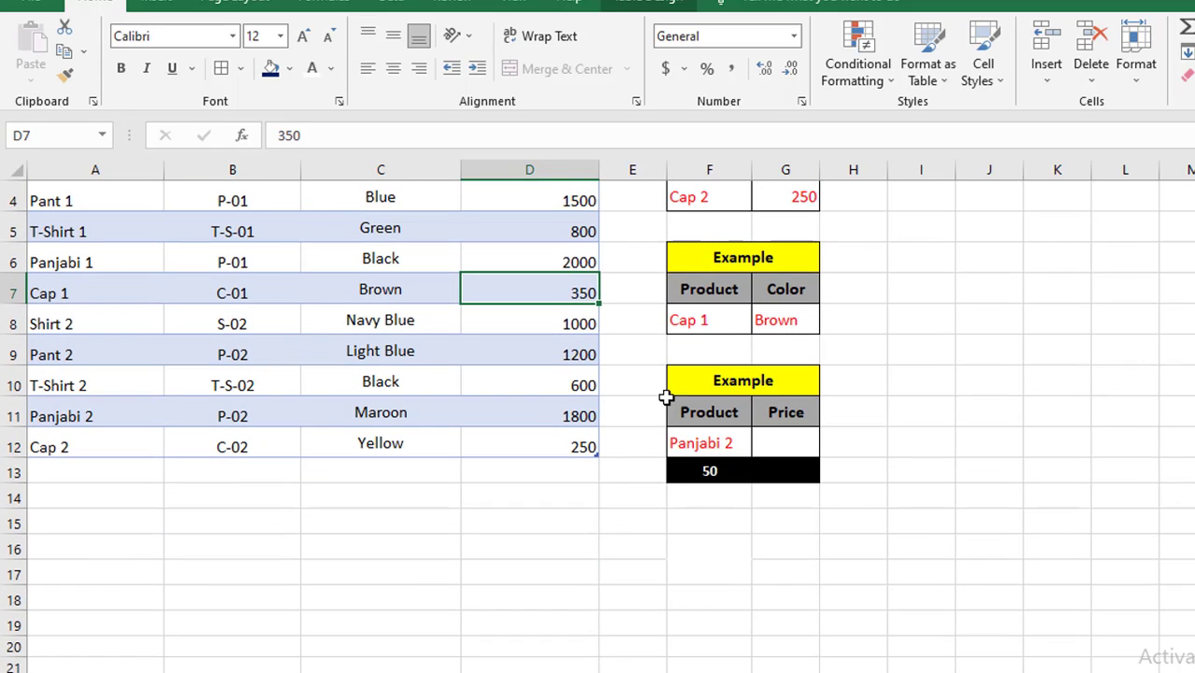
{"action": "left_click", "coordinate": [790, 442]}
{"action": "scroll", "coordinate": [794, 462], "scroll_direction": "up", "scroll_amount": 1}
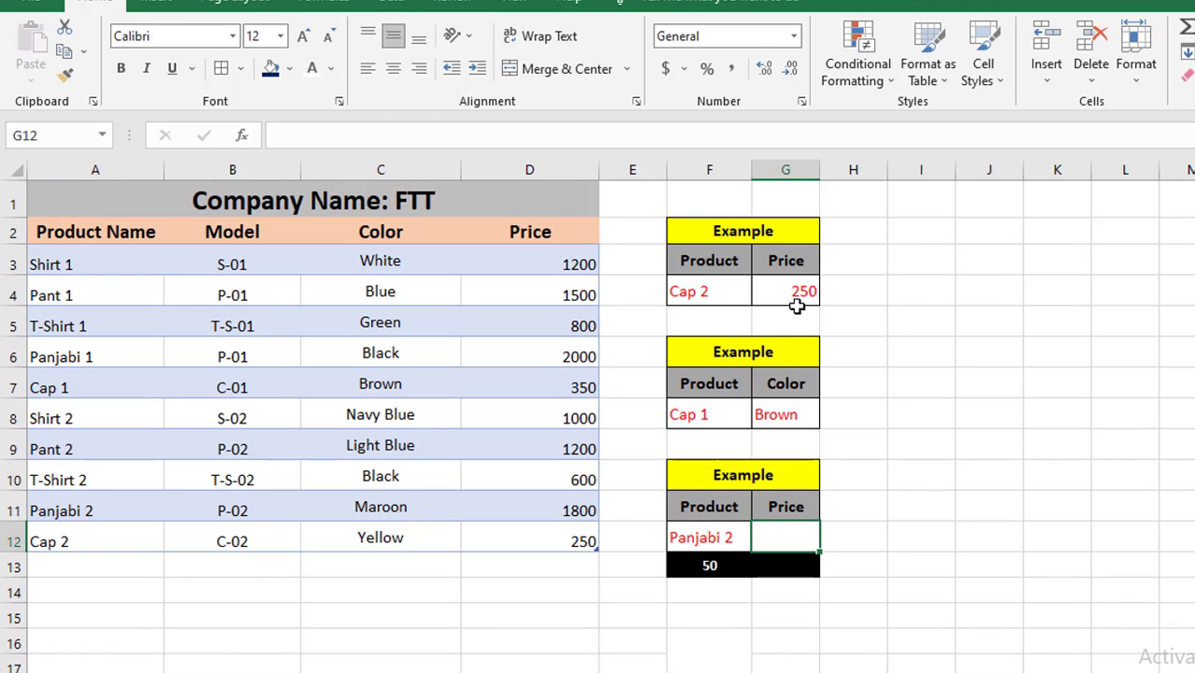
{"action": "left_click", "coordinate": [791, 291]}
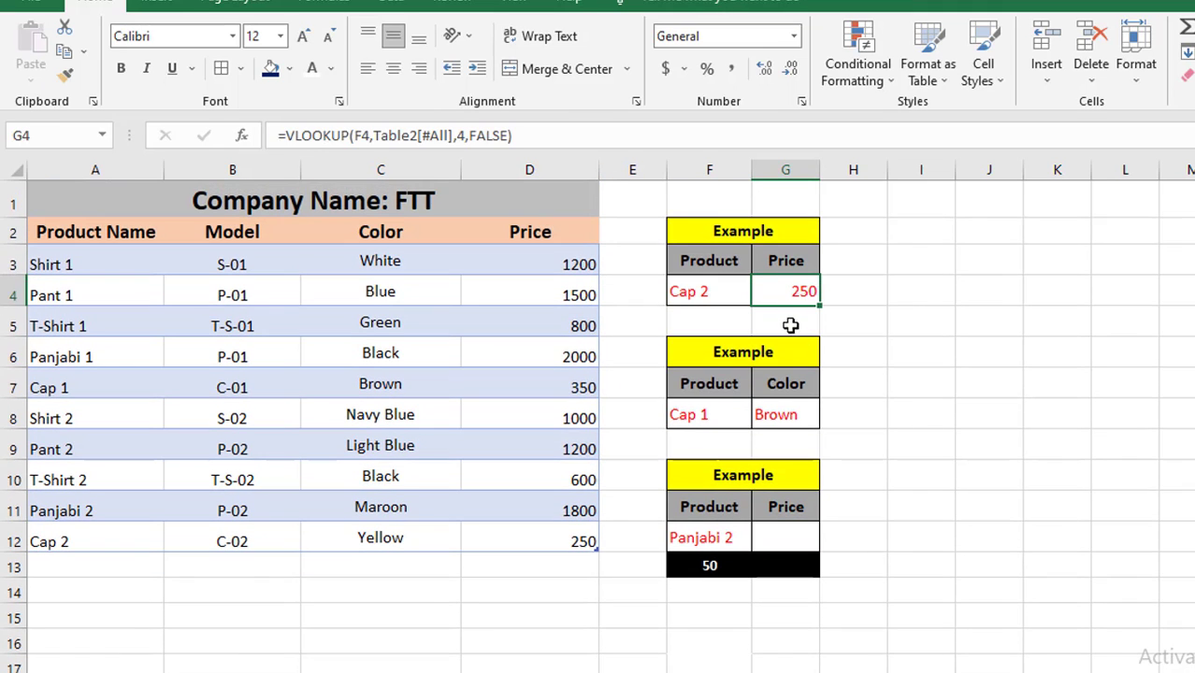
{"action": "key", "text": "ctrl+c"}
{"action": "left_click", "coordinate": [791, 541]}
{"action": "key", "text": "ctrl+v"}
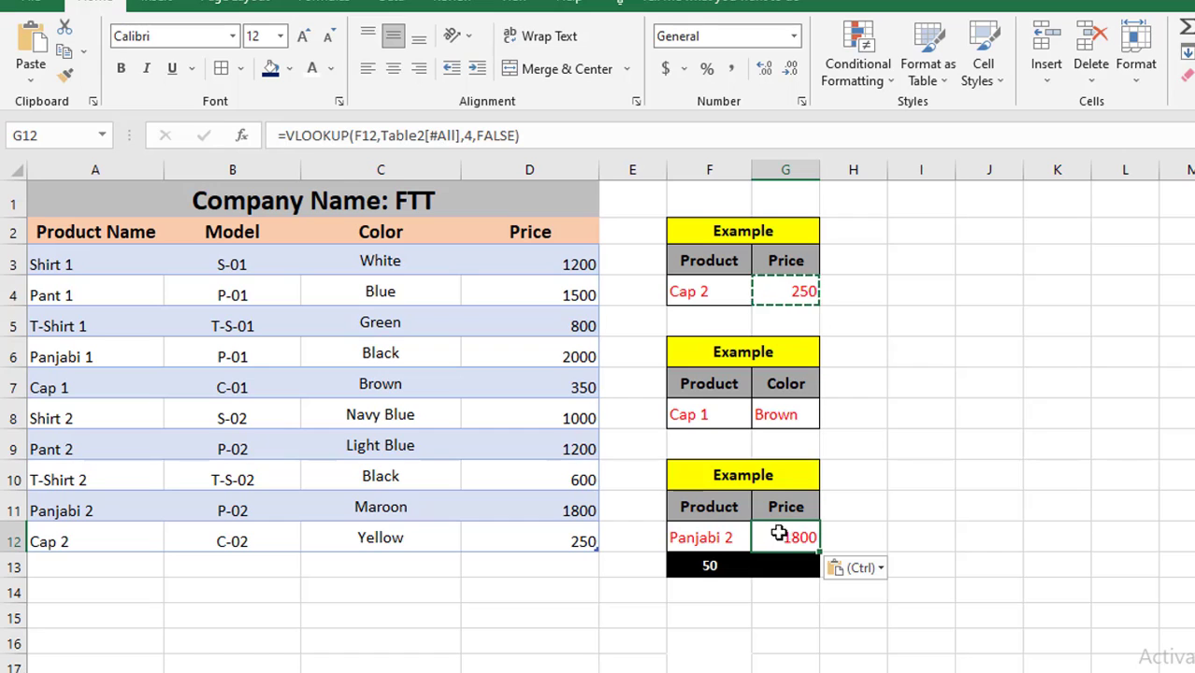
{"action": "double_click", "coordinate": [778, 291]}
{"action": "key", "text": "Return"}
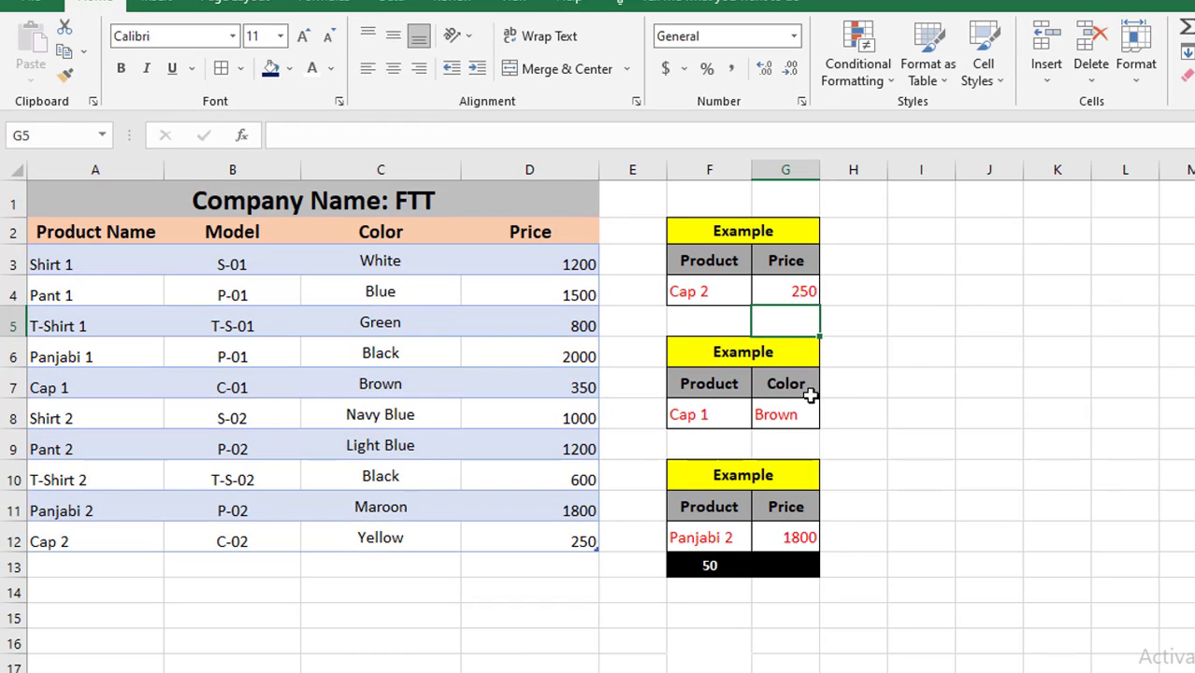
Check the price result in G12 against the data table
{"action": "scroll", "coordinate": [792, 461], "scroll_direction": "down", "scroll_amount": 1}
{"action": "left_click", "coordinate": [785, 448]}
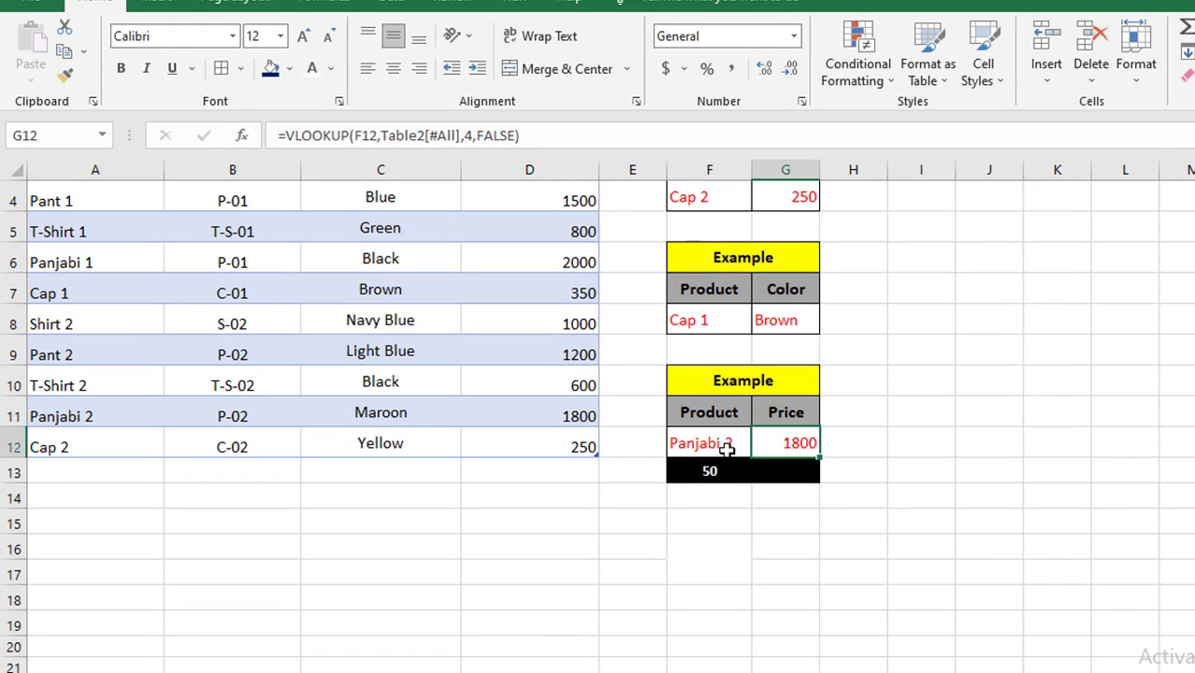
{"action": "scroll", "coordinate": [816, 304], "scroll_direction": "up", "scroll_amount": 1}
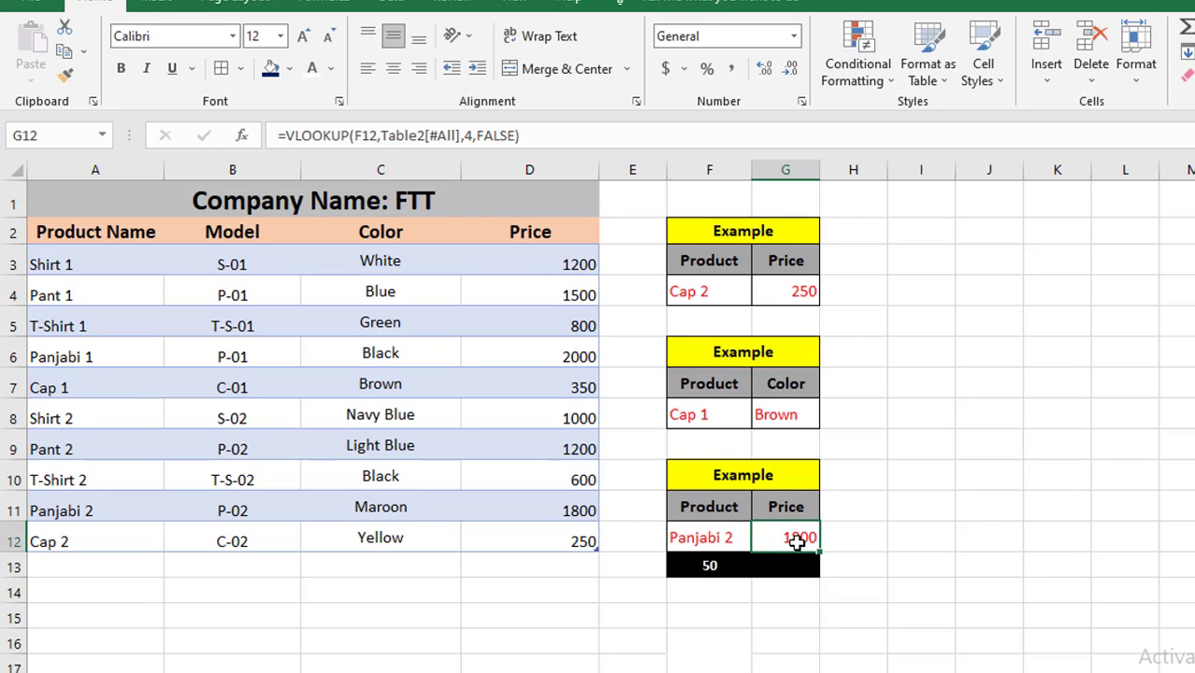
{"action": "scroll", "coordinate": [739, 617], "scroll_direction": "down", "scroll_amount": 2}
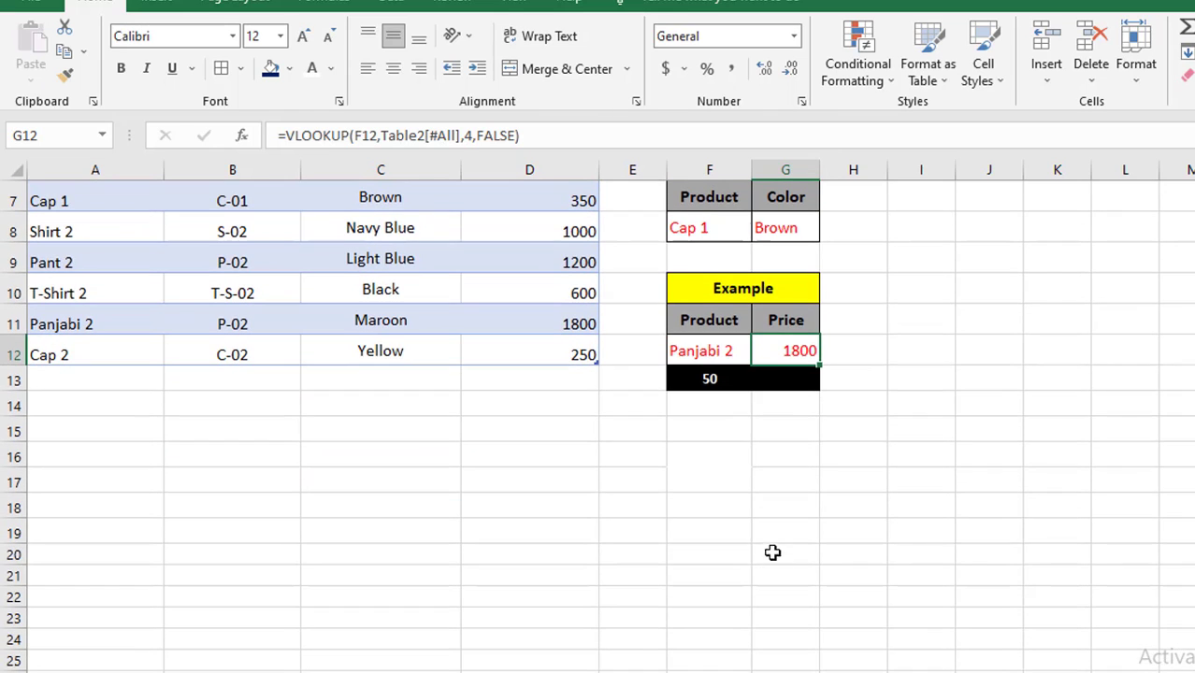
{"action": "scroll", "coordinate": [764, 539], "scroll_direction": "up", "scroll_amount": 1}
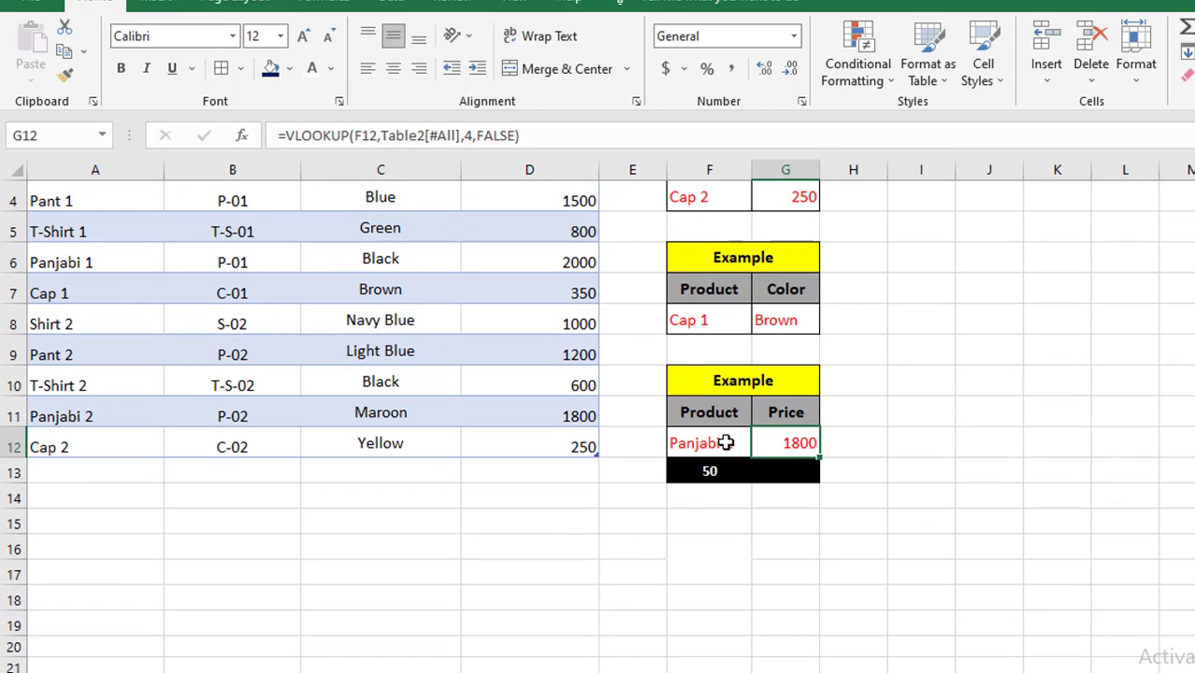
{"action": "left_click", "coordinate": [711, 474]}
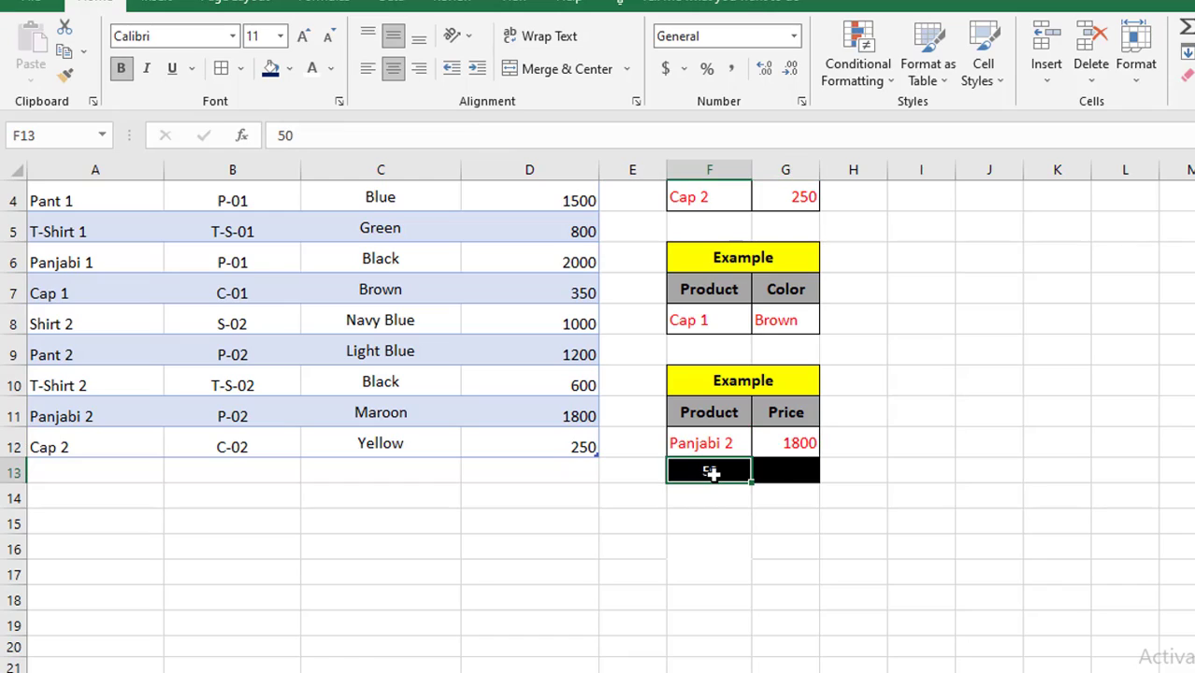
{"action": "scroll", "coordinate": [734, 523], "scroll_direction": "up", "scroll_amount": 1}
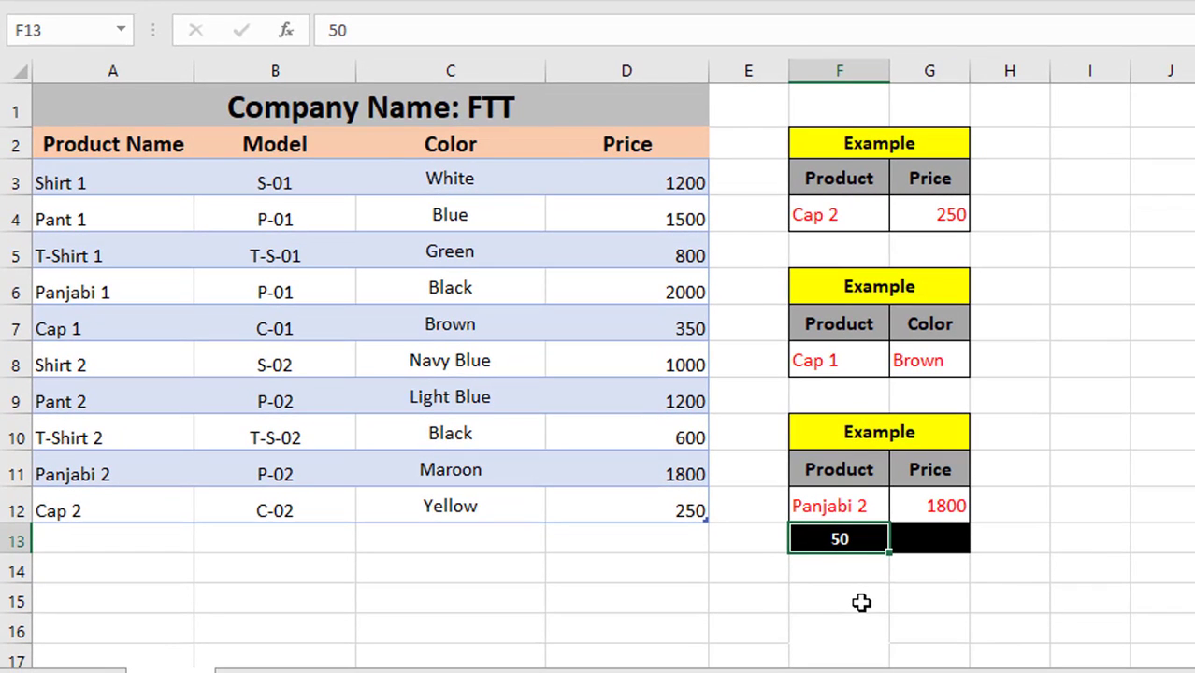
{"action": "scroll", "coordinate": [862, 603], "scroll_direction": "down", "scroll_amount": 1}
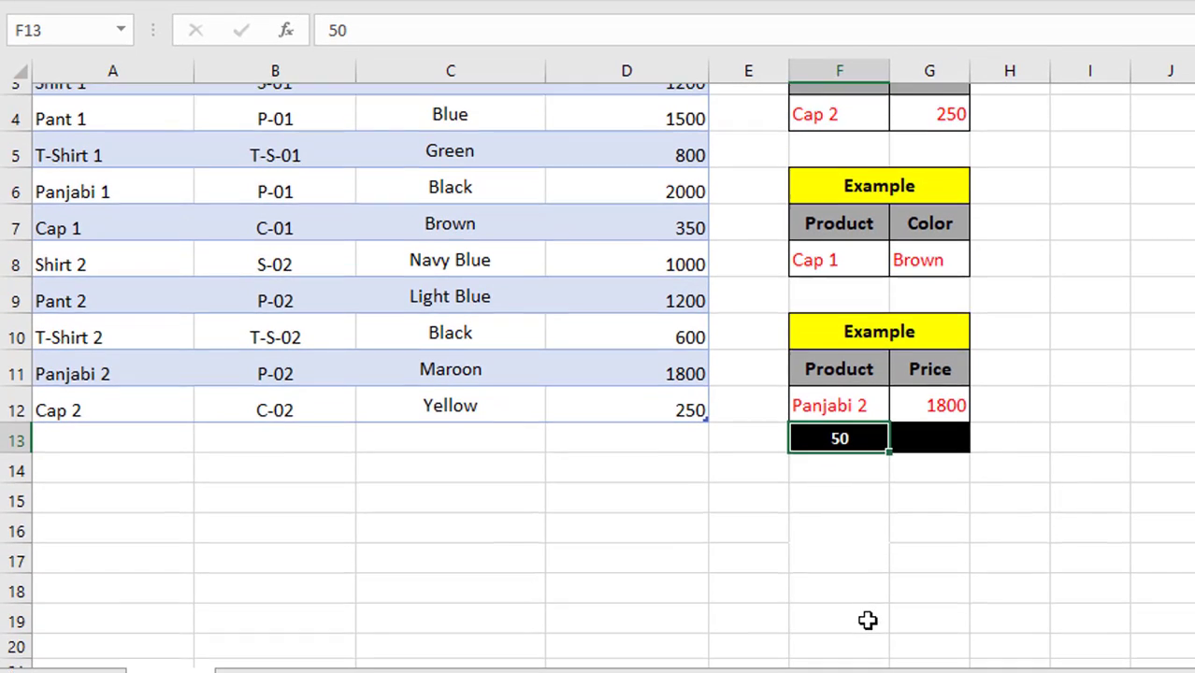
{"action": "scroll", "coordinate": [867, 619], "scroll_direction": "up", "scroll_amount": 1}
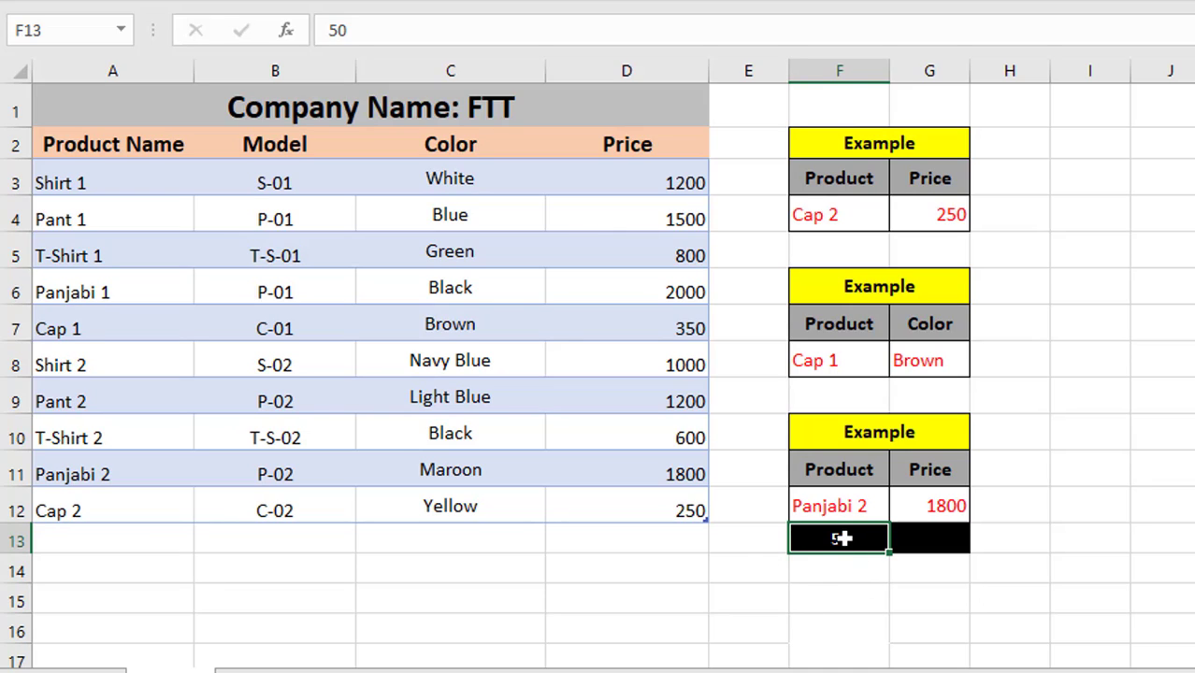
Enter a formula in G13 multiplying the looked-up price in G12 by the quantity in F13
{"action": "left_click", "coordinate": [937, 546]}
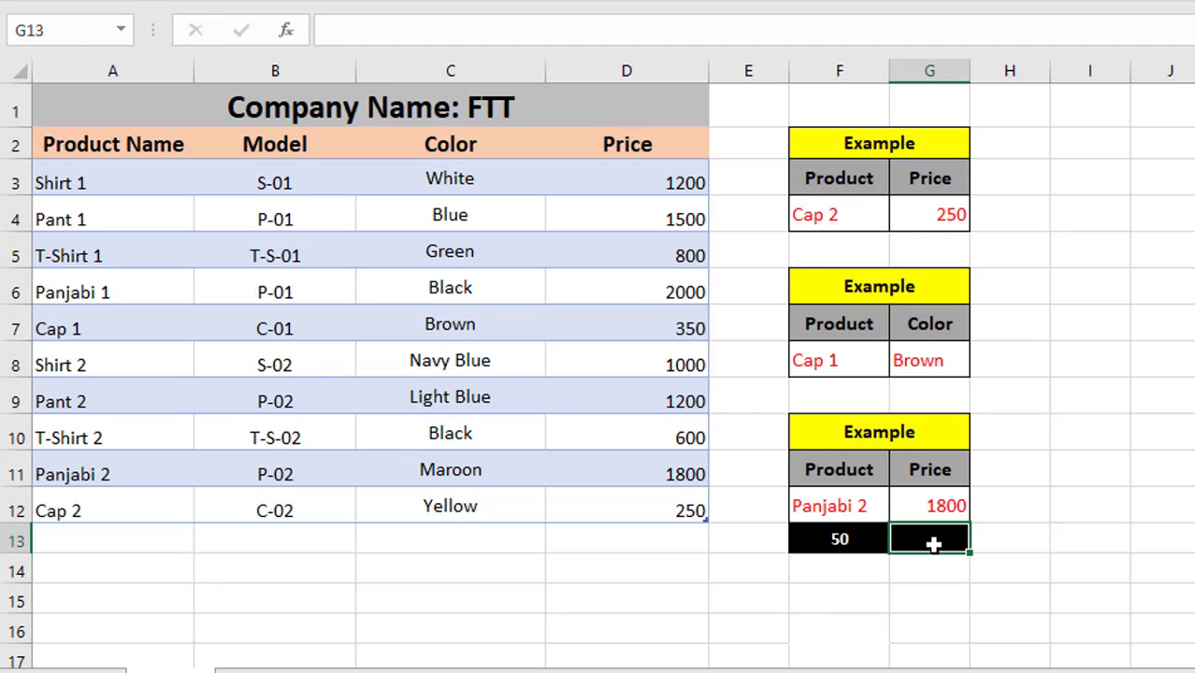
{"action": "type", "text": "="}
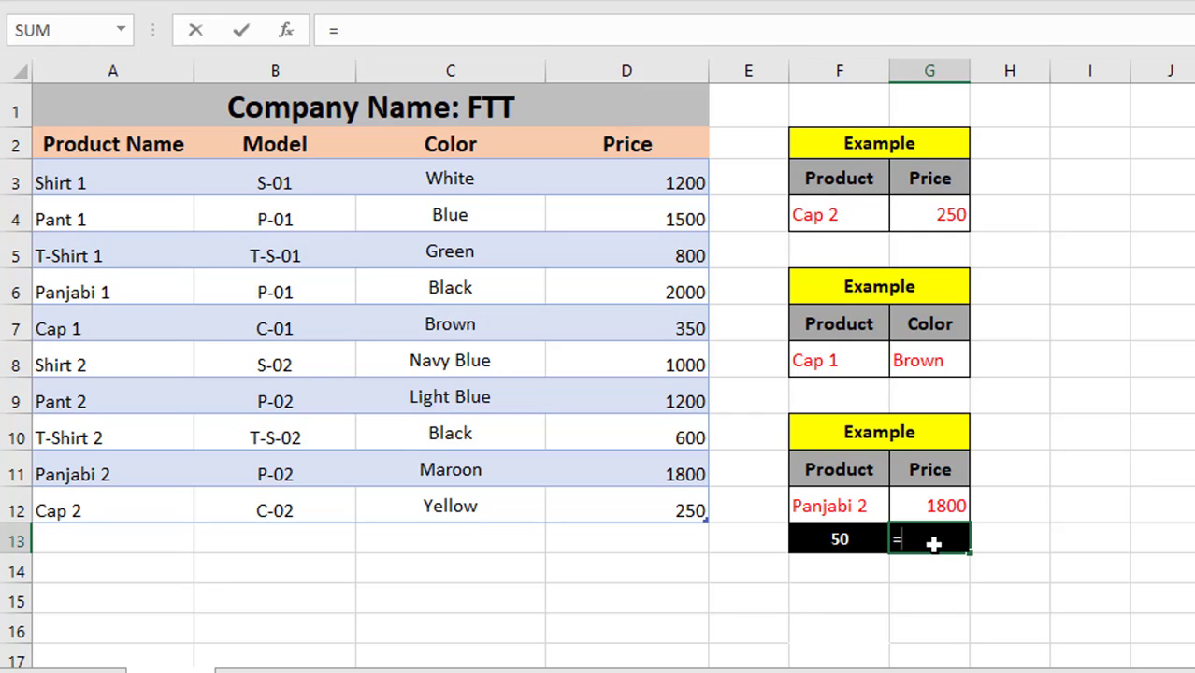
{"action": "left_click", "coordinate": [935, 507]}
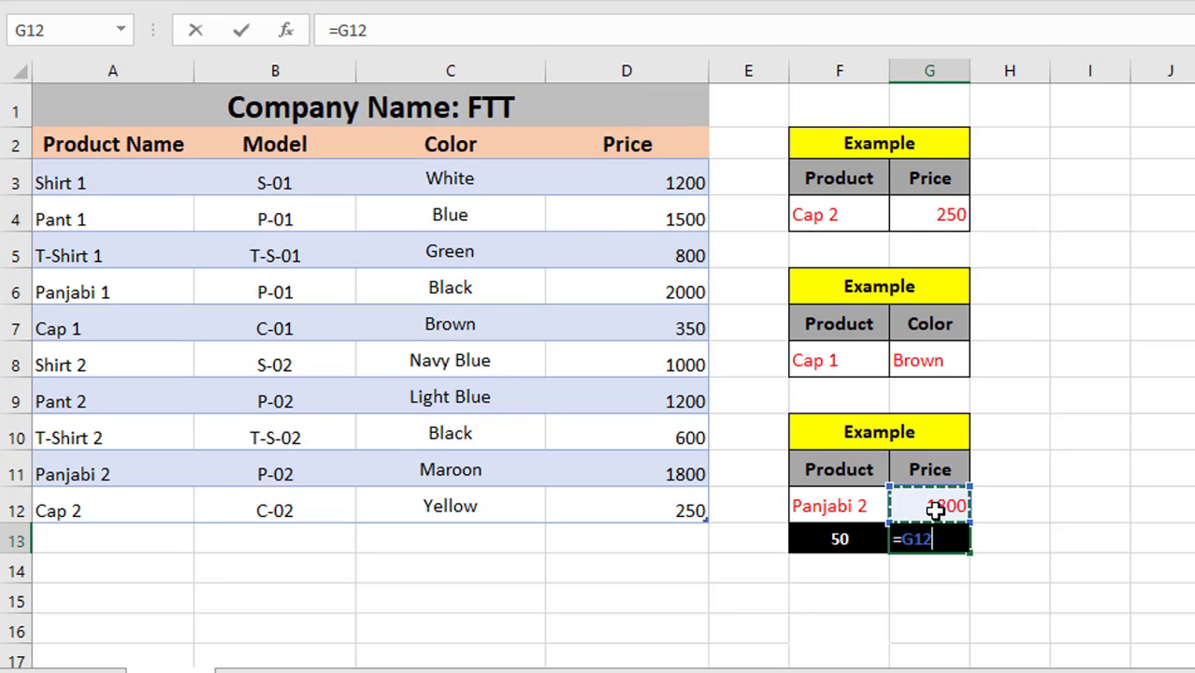
{"action": "type", "text": "*"}
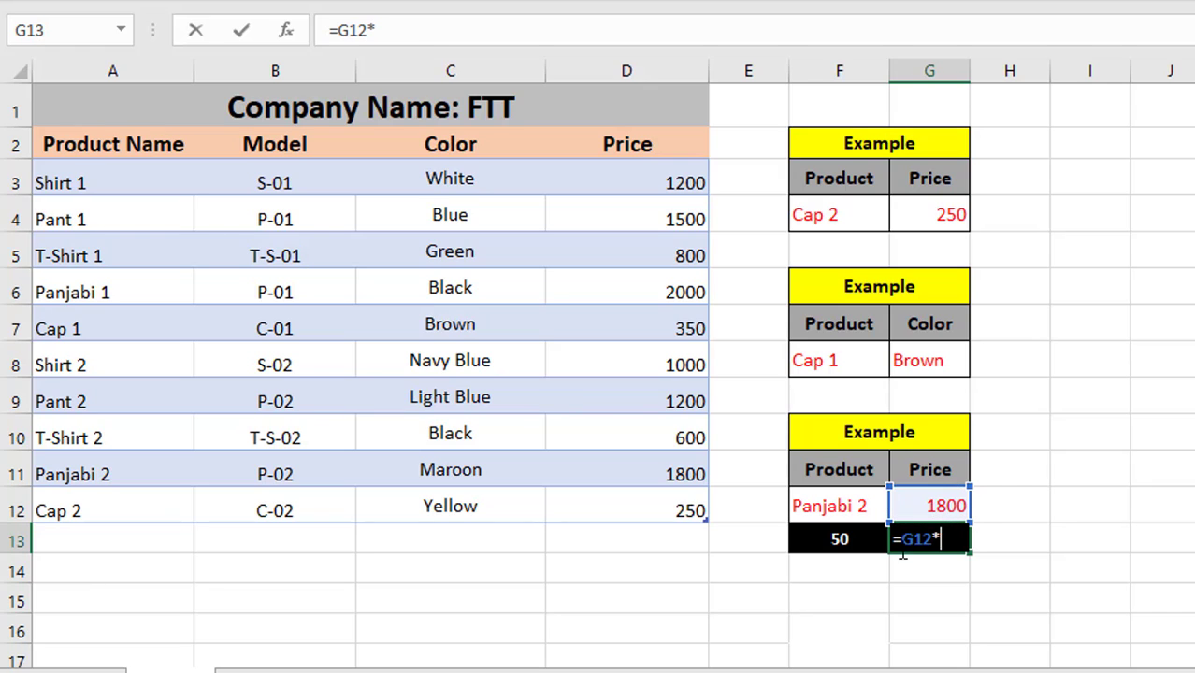
{"action": "left_click", "coordinate": [826, 540]}
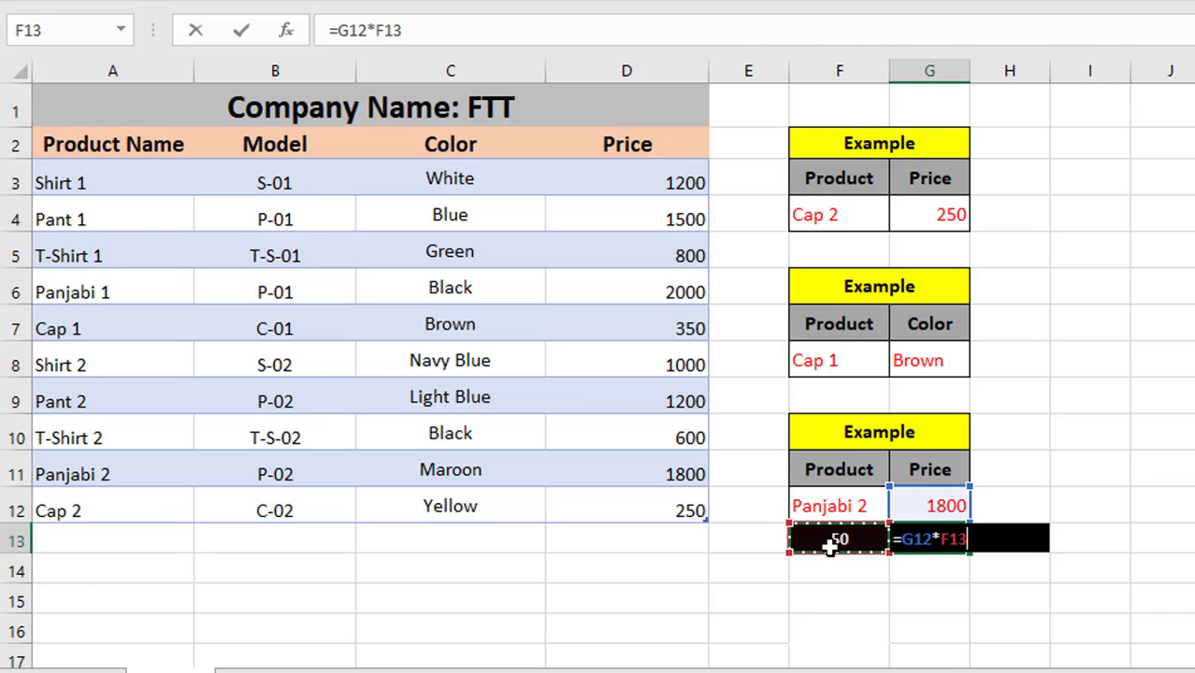
{"action": "key", "text": "Return"}
{"action": "left_click", "coordinate": [856, 621]}
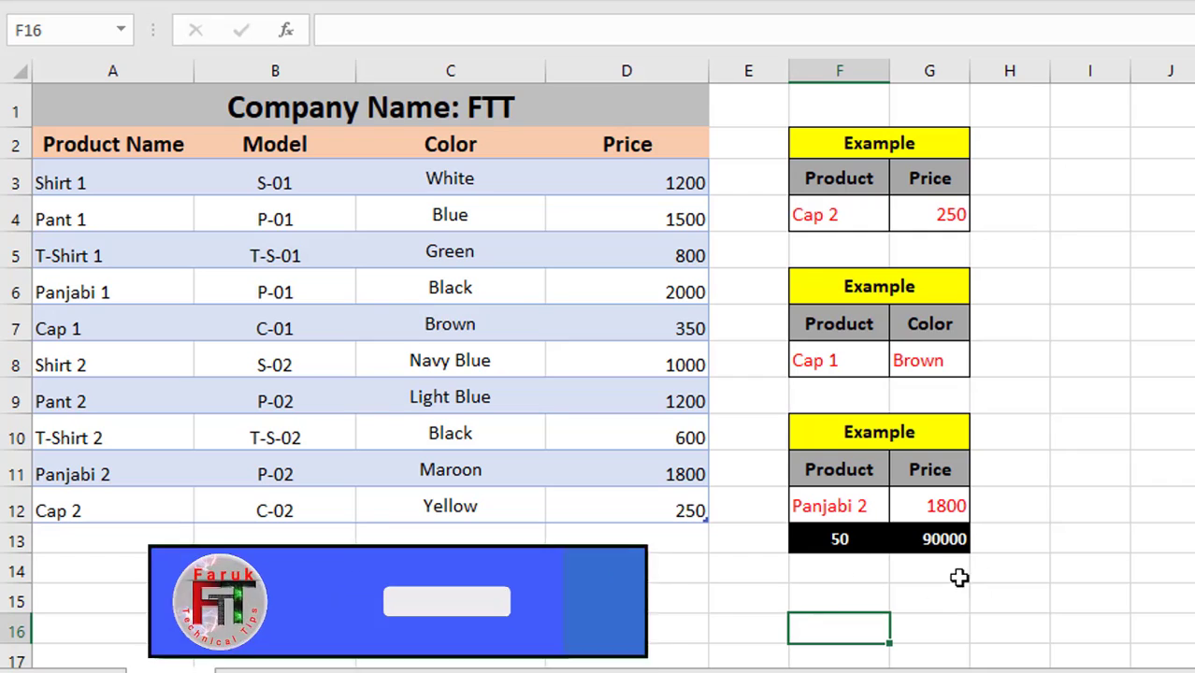
{"action": "left_click", "coordinate": [923, 540]}
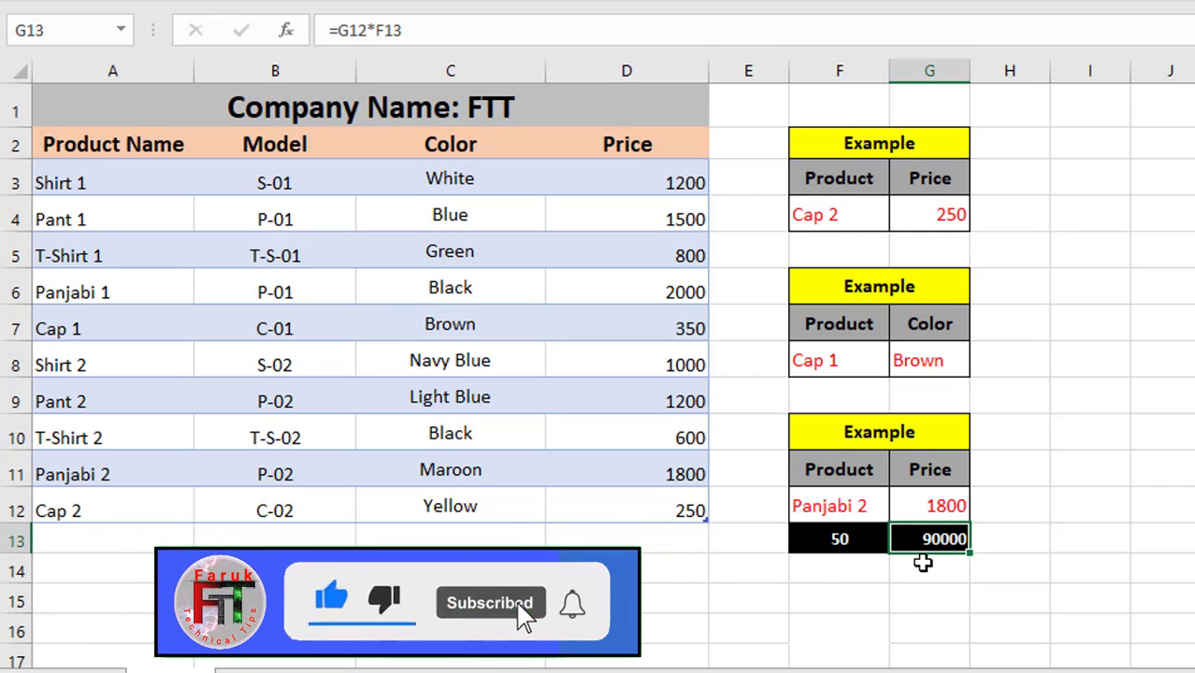
Change the quantity in F13 to 40
{"action": "left_click", "coordinate": [841, 552]}
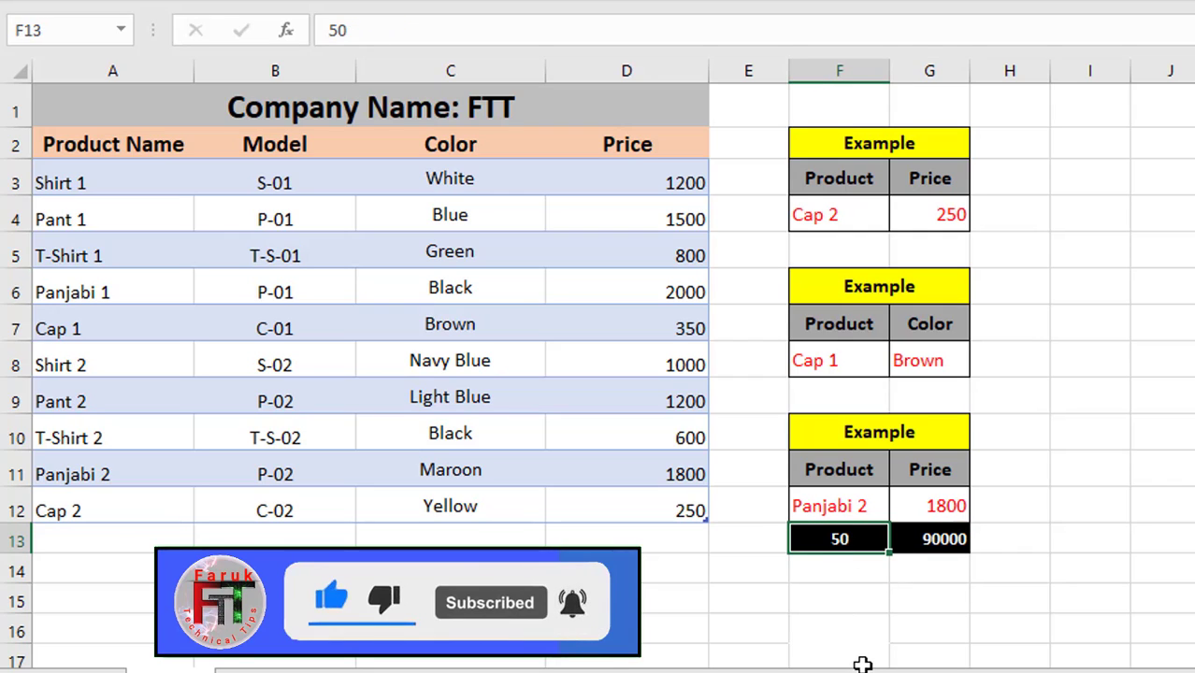
{"action": "type", "text": "40"}
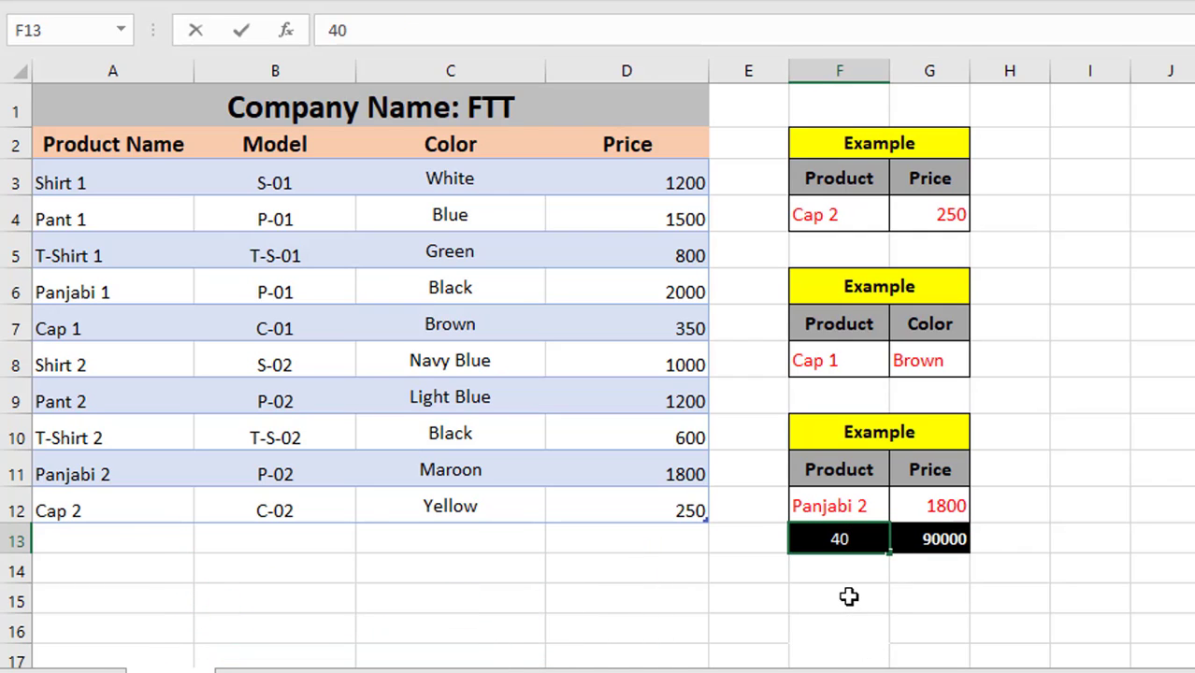
{"action": "left_click", "coordinate": [854, 606]}
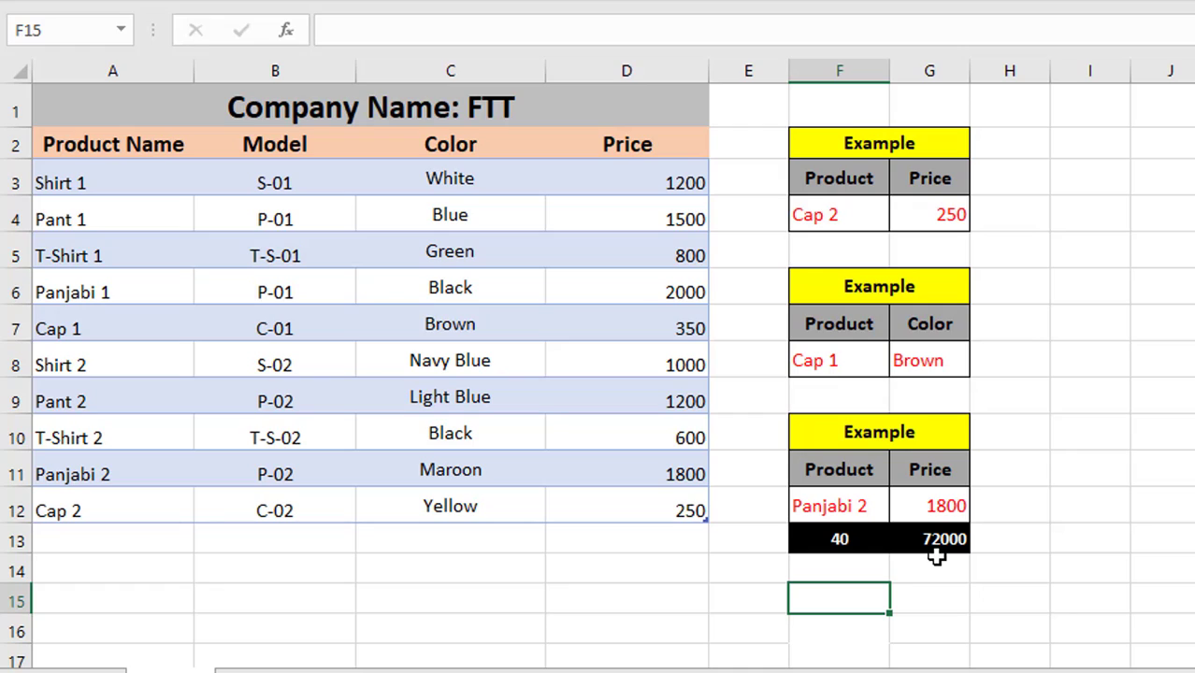
Change the lookup product in F12 to Pant 1 and check the price and total formulas
{"action": "left_click", "coordinate": [848, 507]}
{"action": "double_click", "coordinate": [847, 506]}
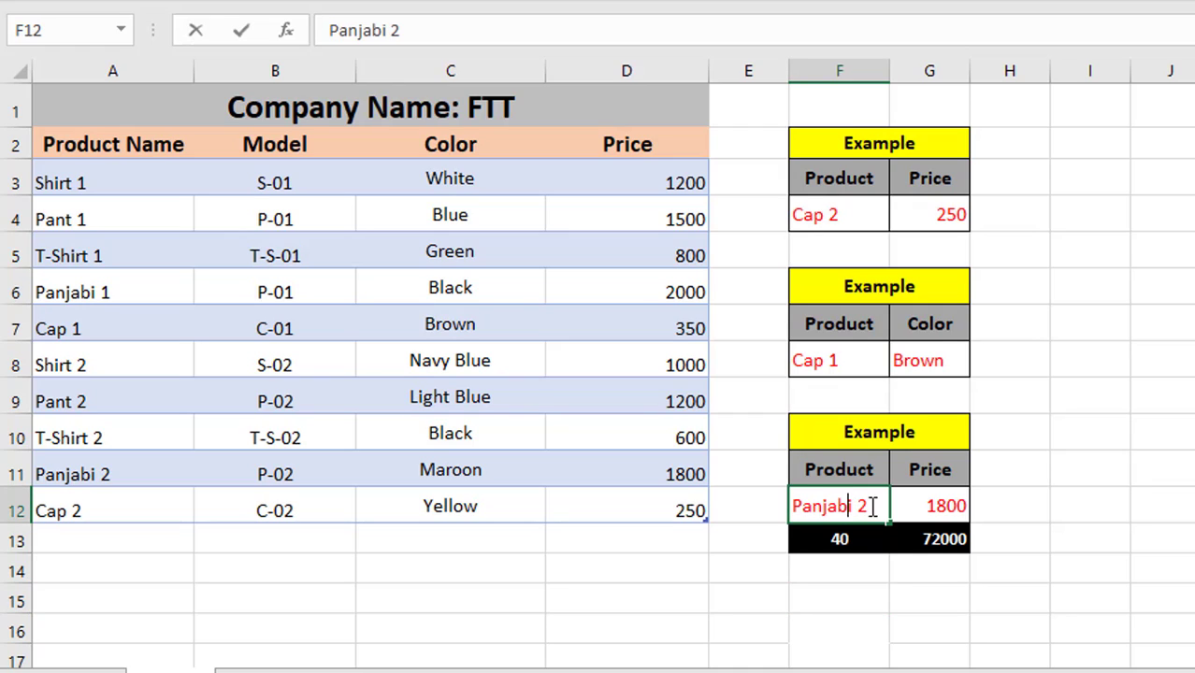
{"action": "left_click_drag", "start_coordinate": [870, 506], "coordinate": [728, 499]}
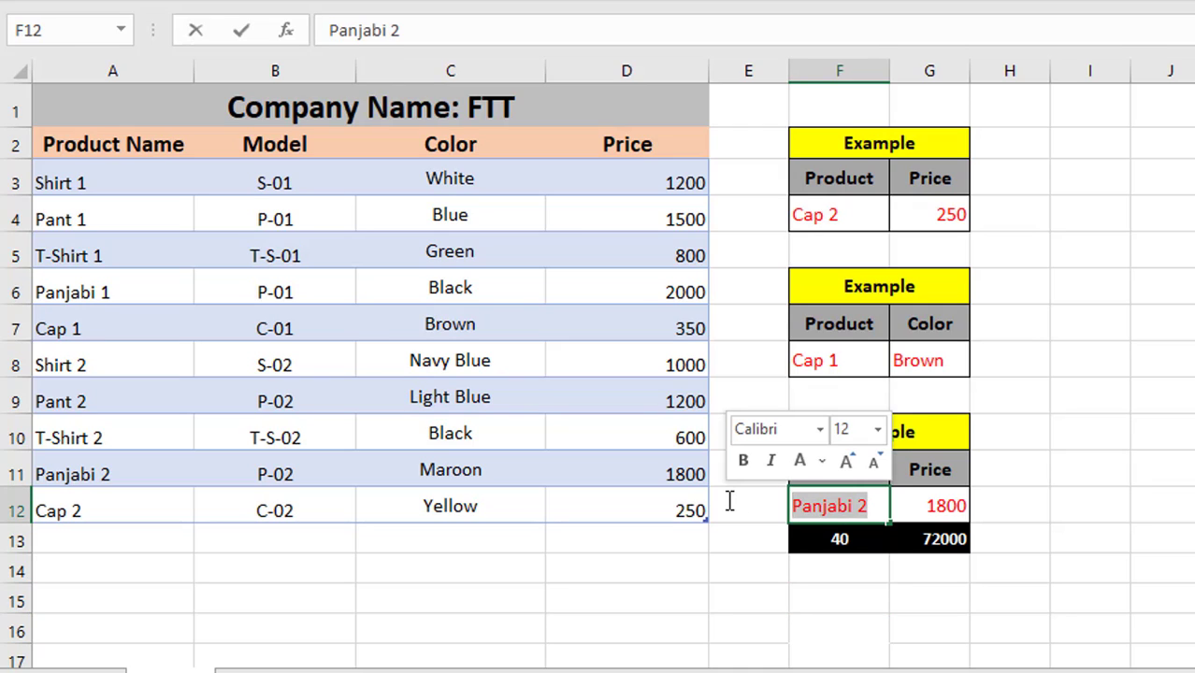
{"action": "type", "text": "Pant 1"}
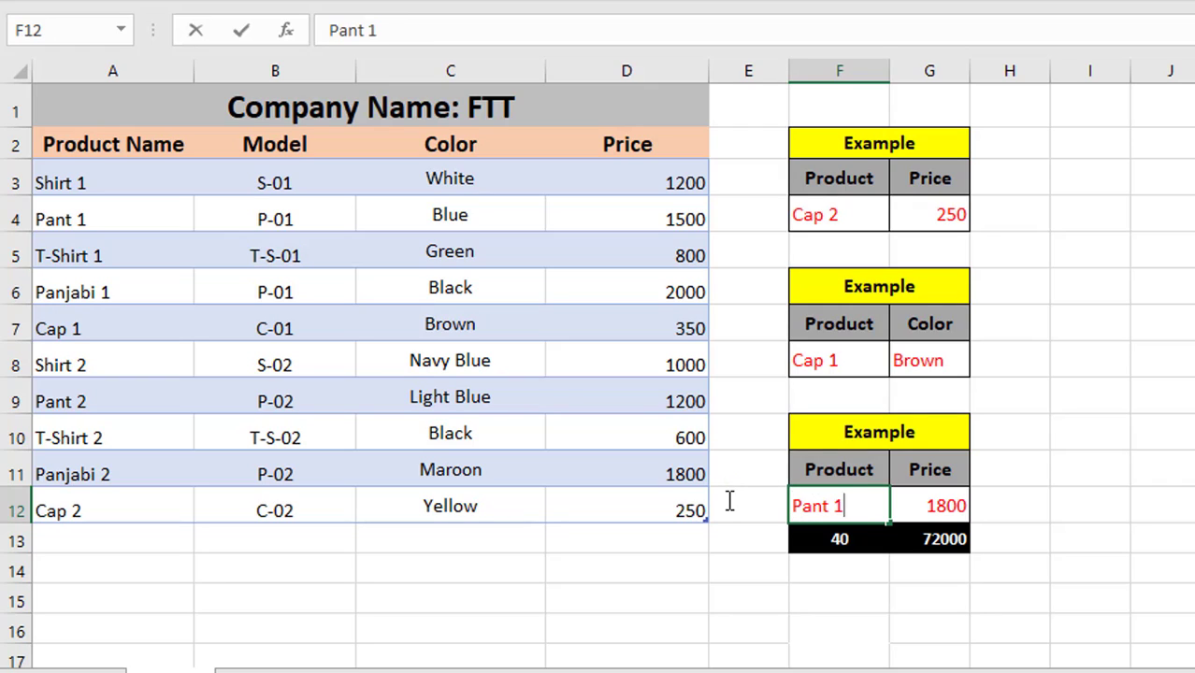
{"action": "left_click", "coordinate": [1081, 465]}
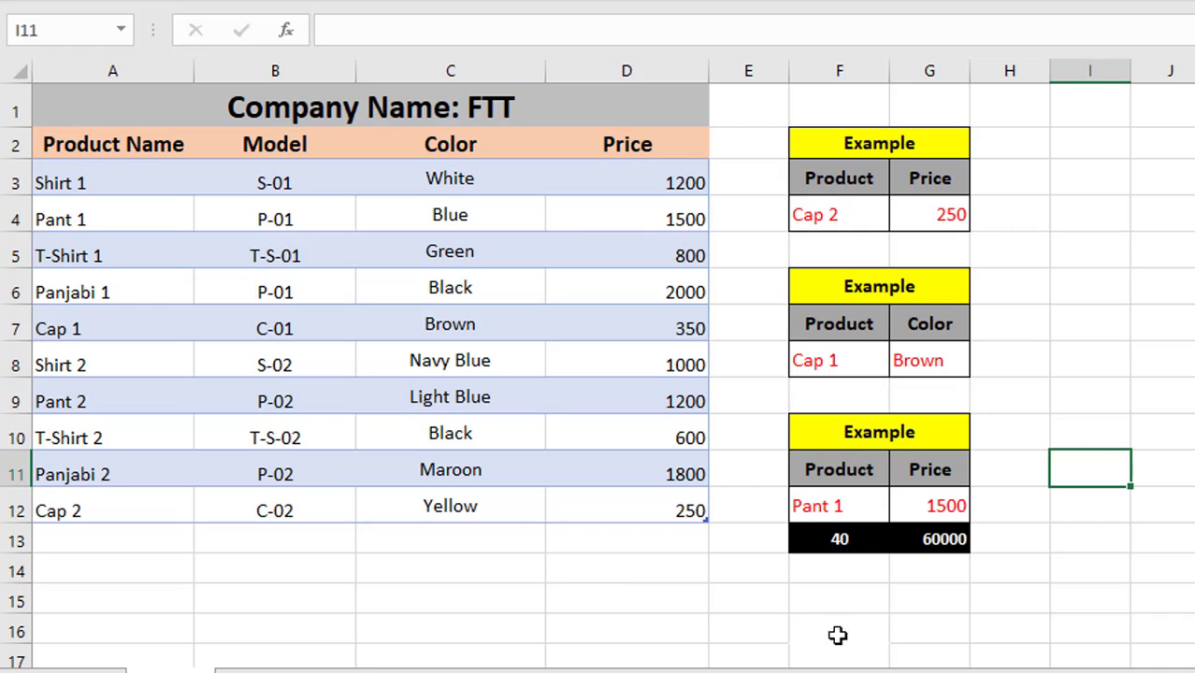
{"action": "left_click", "coordinate": [954, 508]}
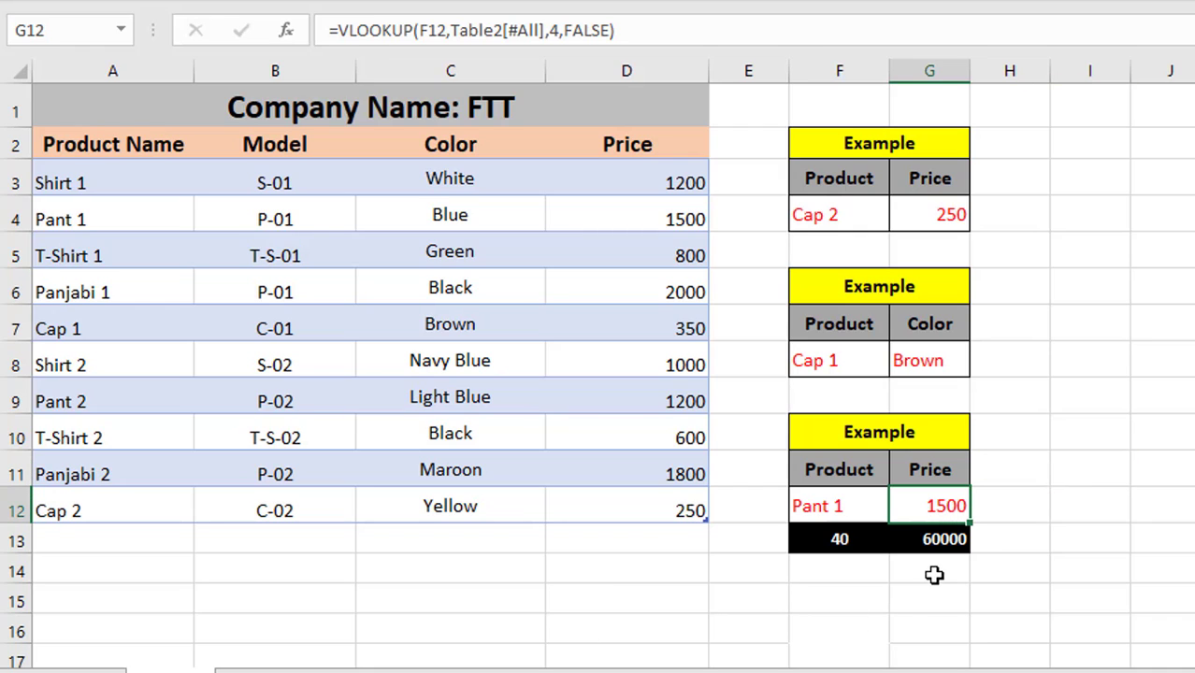
{"action": "left_click", "coordinate": [945, 541]}
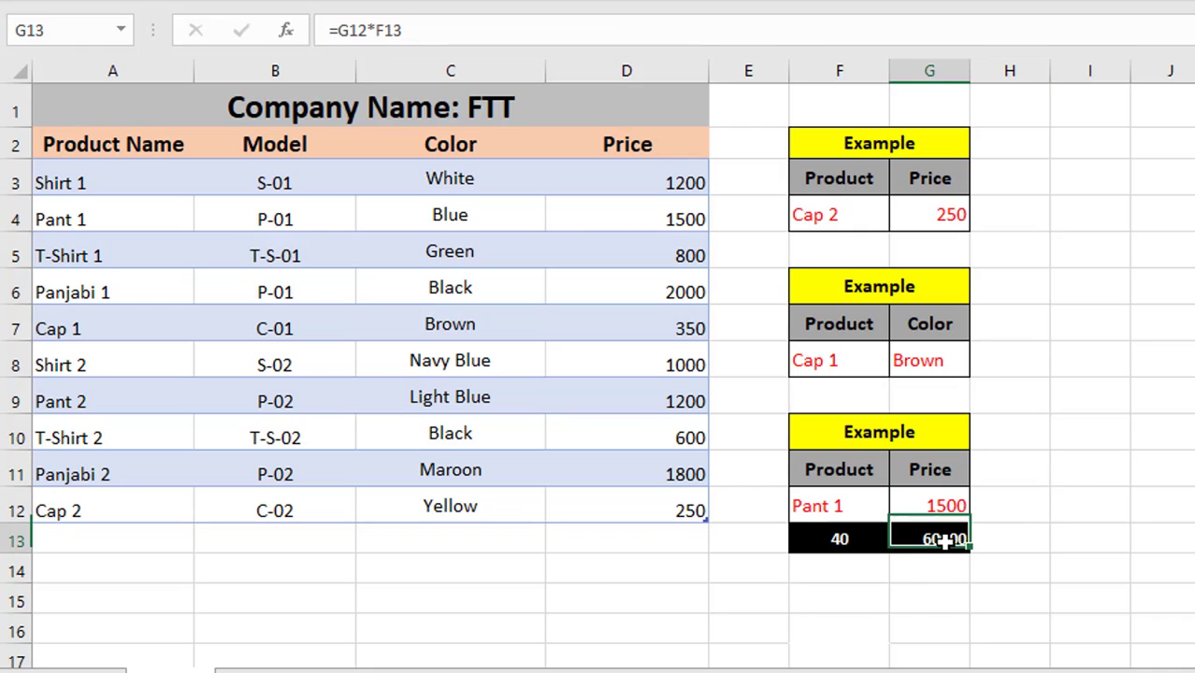
Change the quantity in F13 to 35 and check the total in G13
{"action": "left_click", "coordinate": [842, 547]}
{"action": "type", "text": "35"}
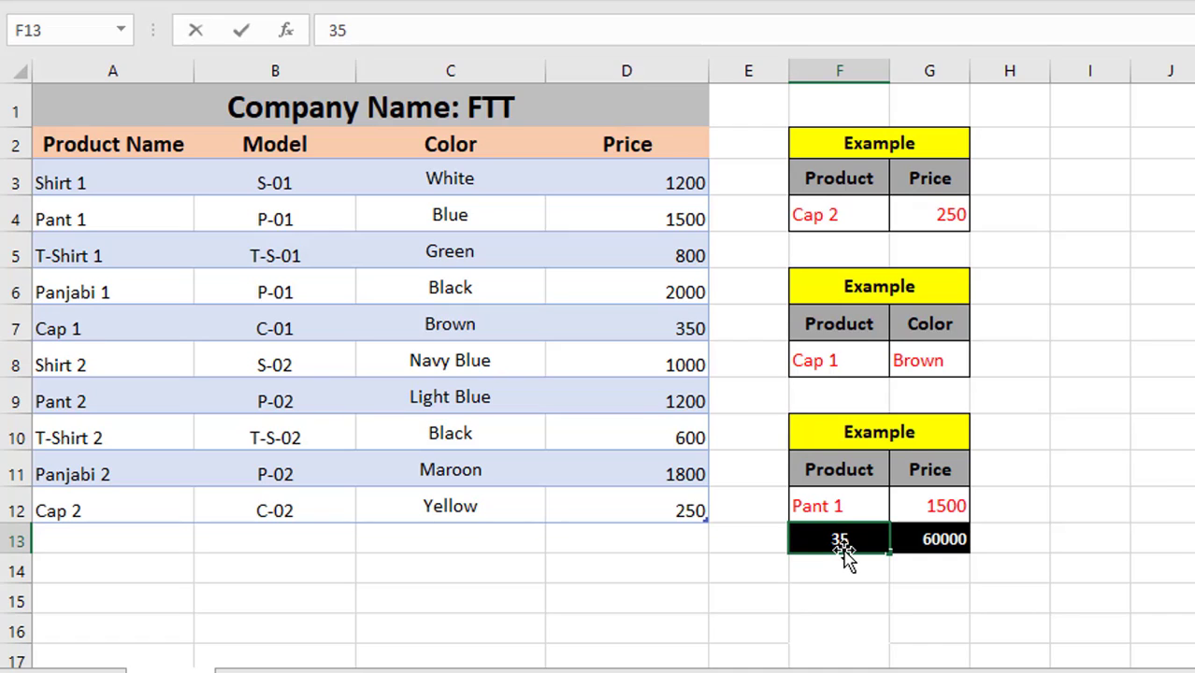
{"action": "left_click", "coordinate": [1126, 467]}
{"action": "left_click", "coordinate": [920, 544]}
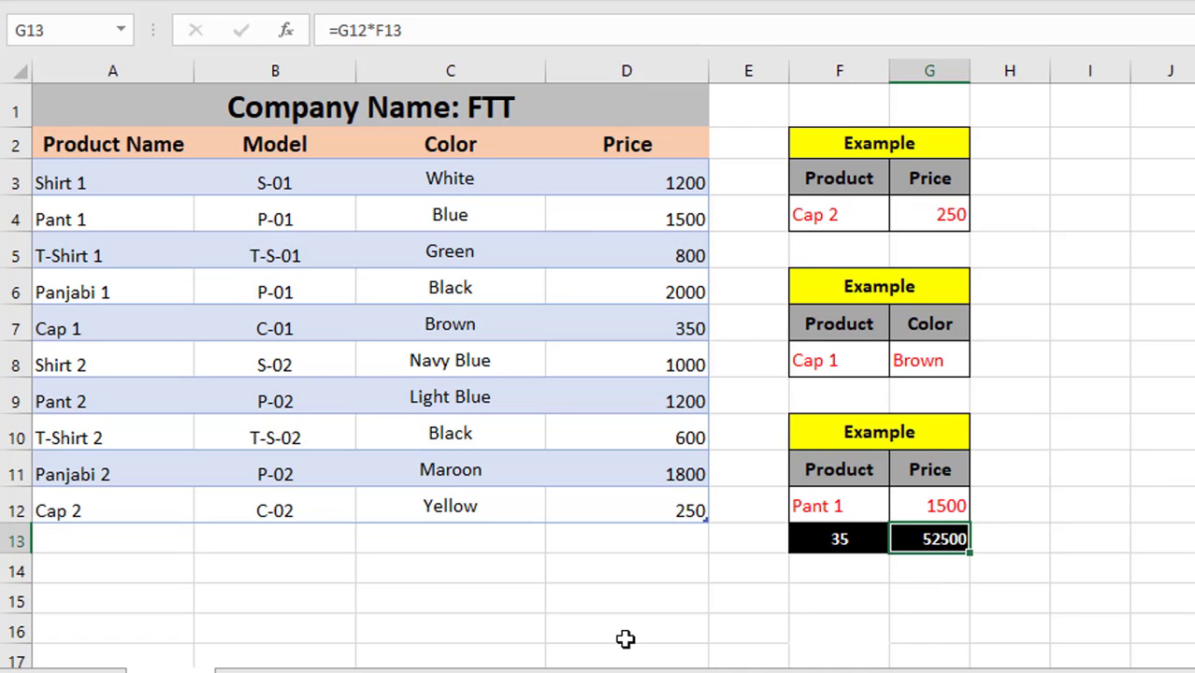